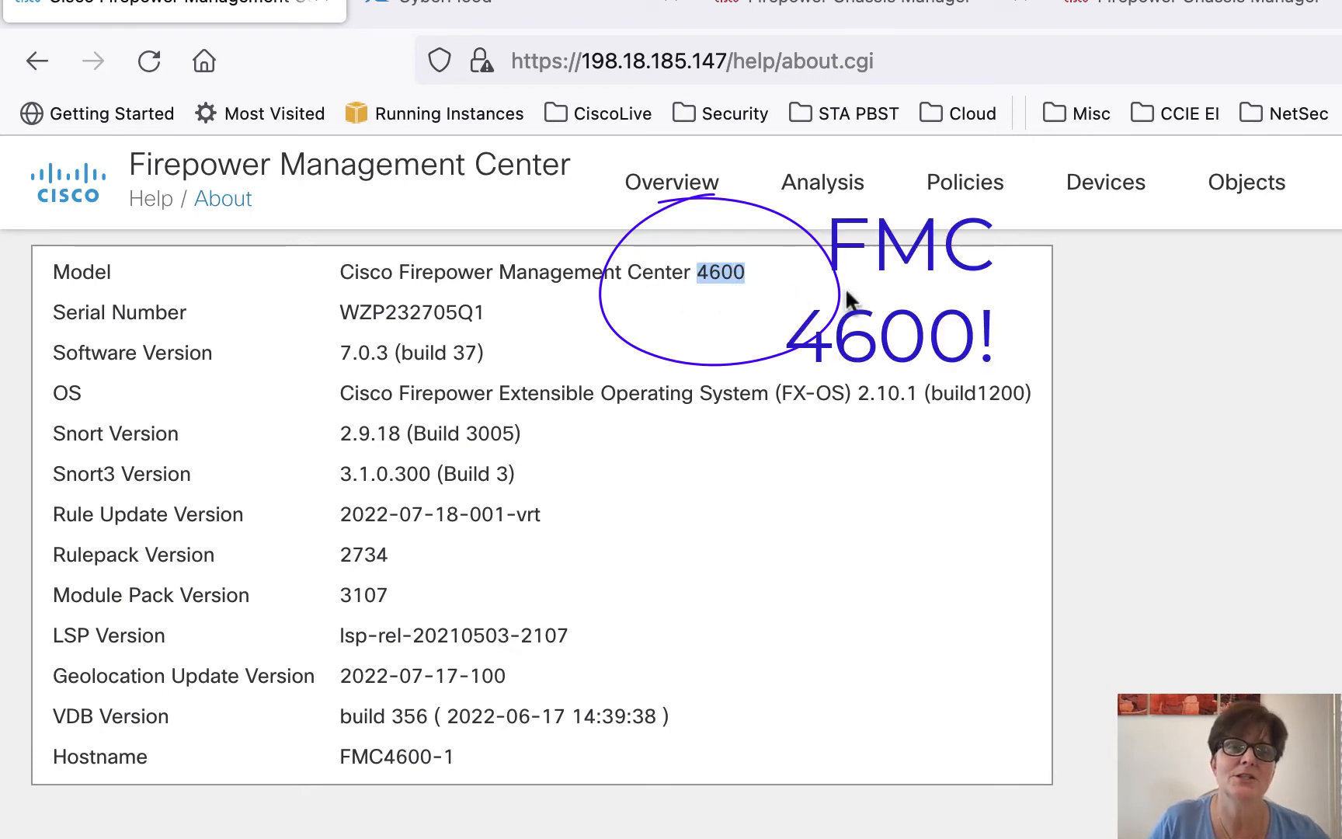
Step: Highlight the management center's software version, and highlight the FXOS version on the nigeria chassis overview
drag(337, 354, 565, 351)
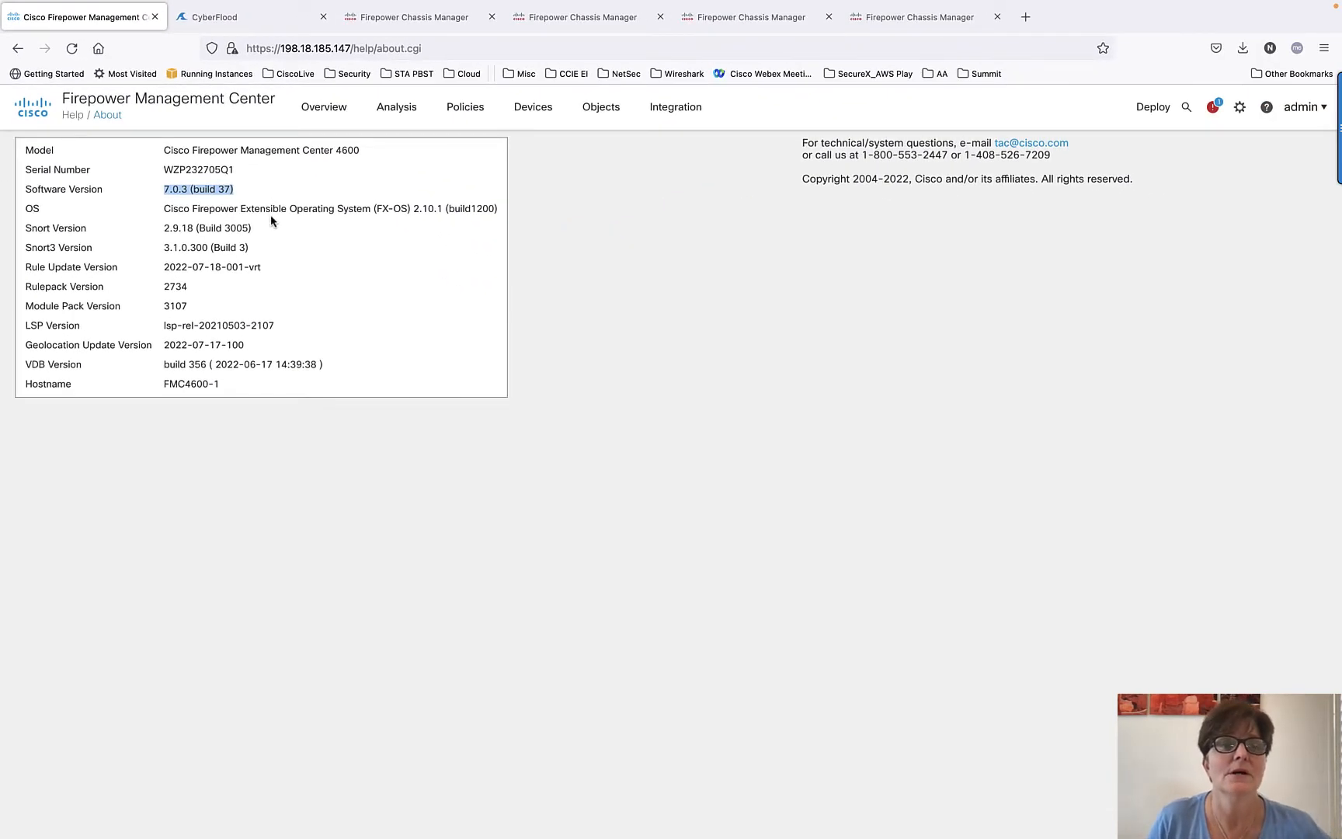
click(396, 19)
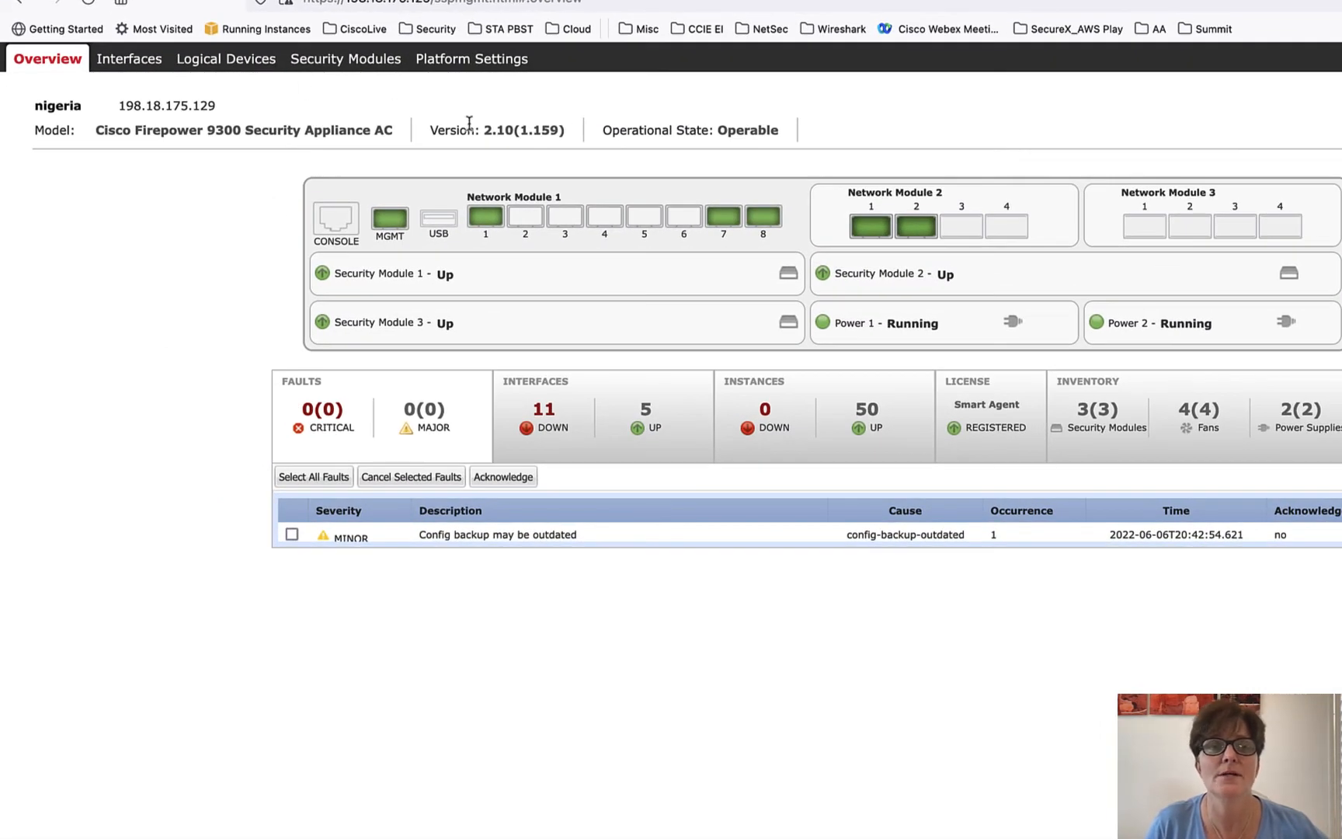
drag(483, 132, 583, 135)
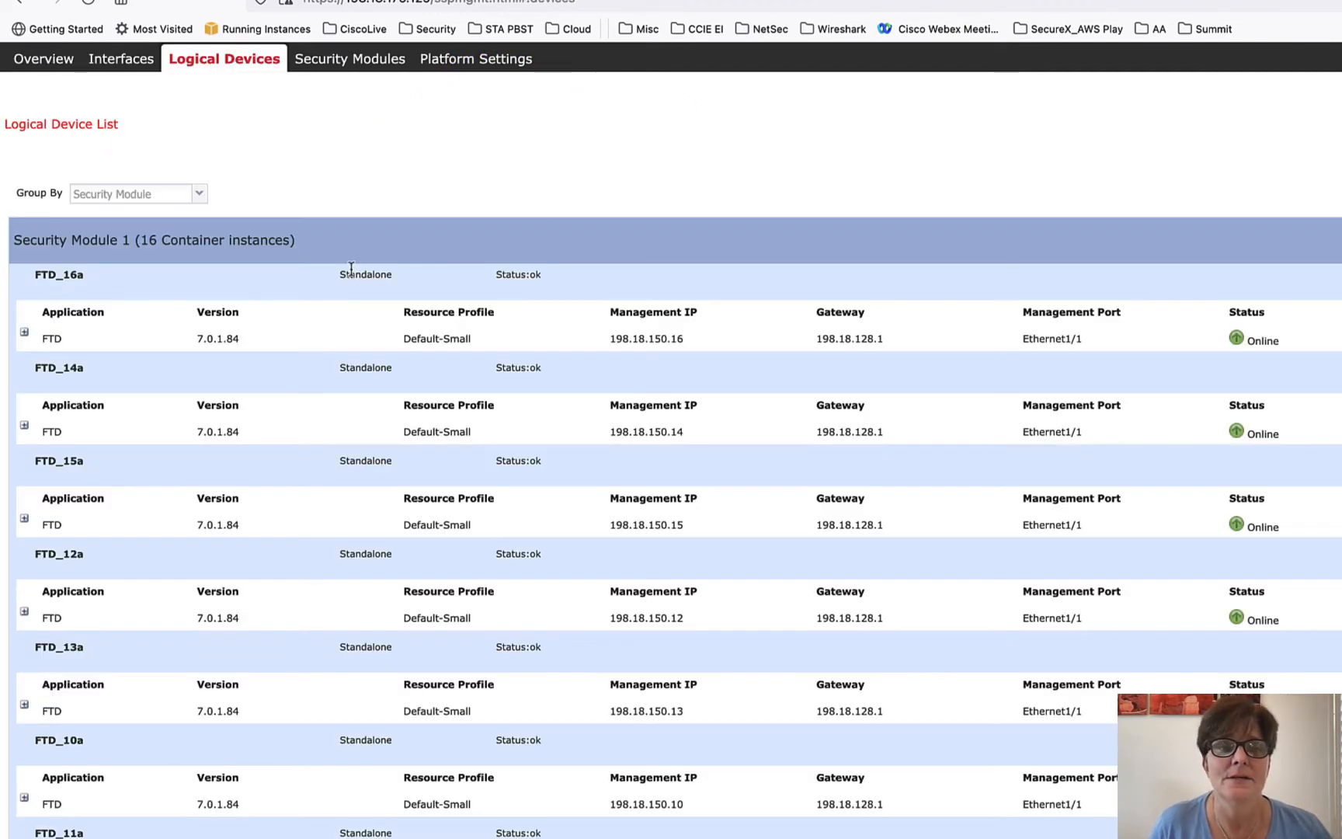
Step: Review the nigeria chassis's logical device list across Security Modules 1, 2 and 3
scroll(351, 268, down, 10)
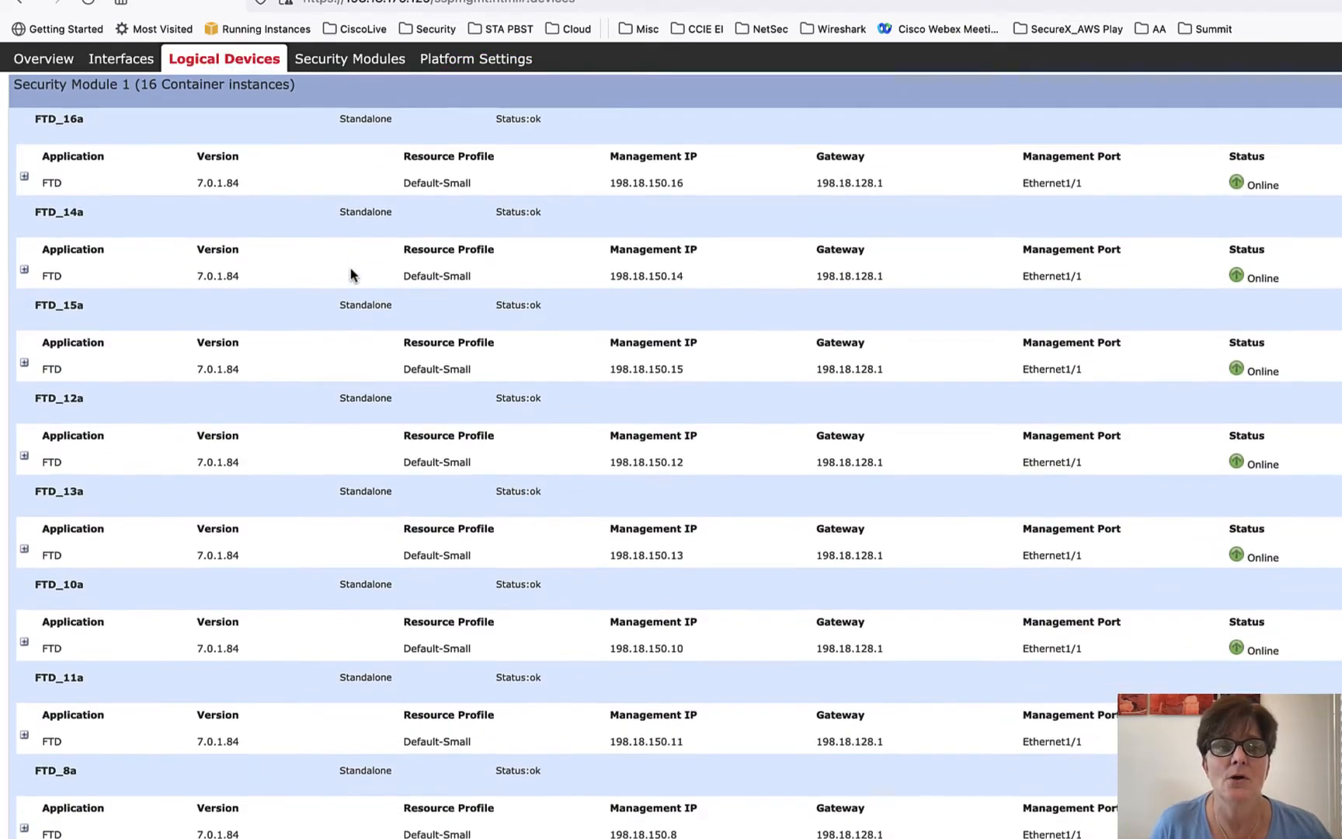
scroll(351, 269, down, 12)
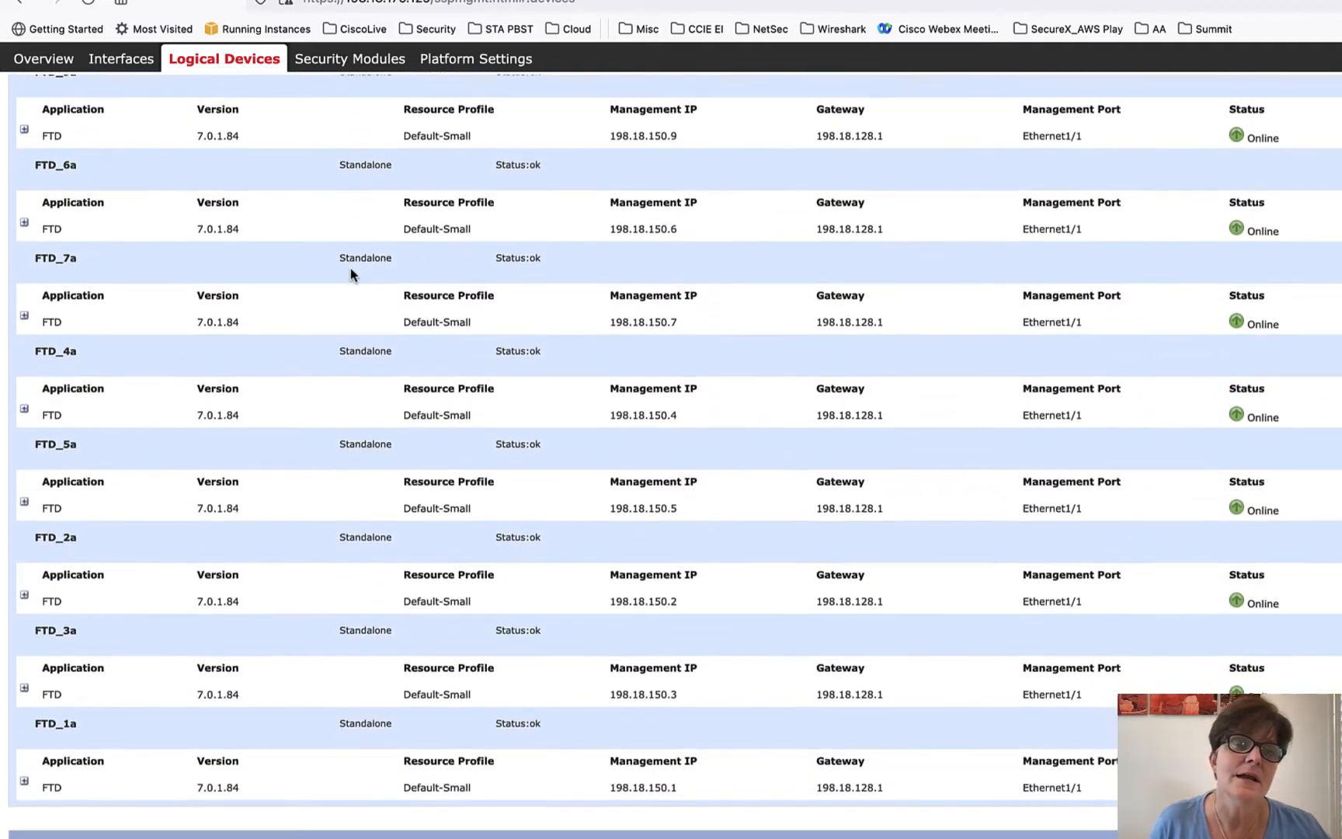
scroll(350, 269, down, 13)
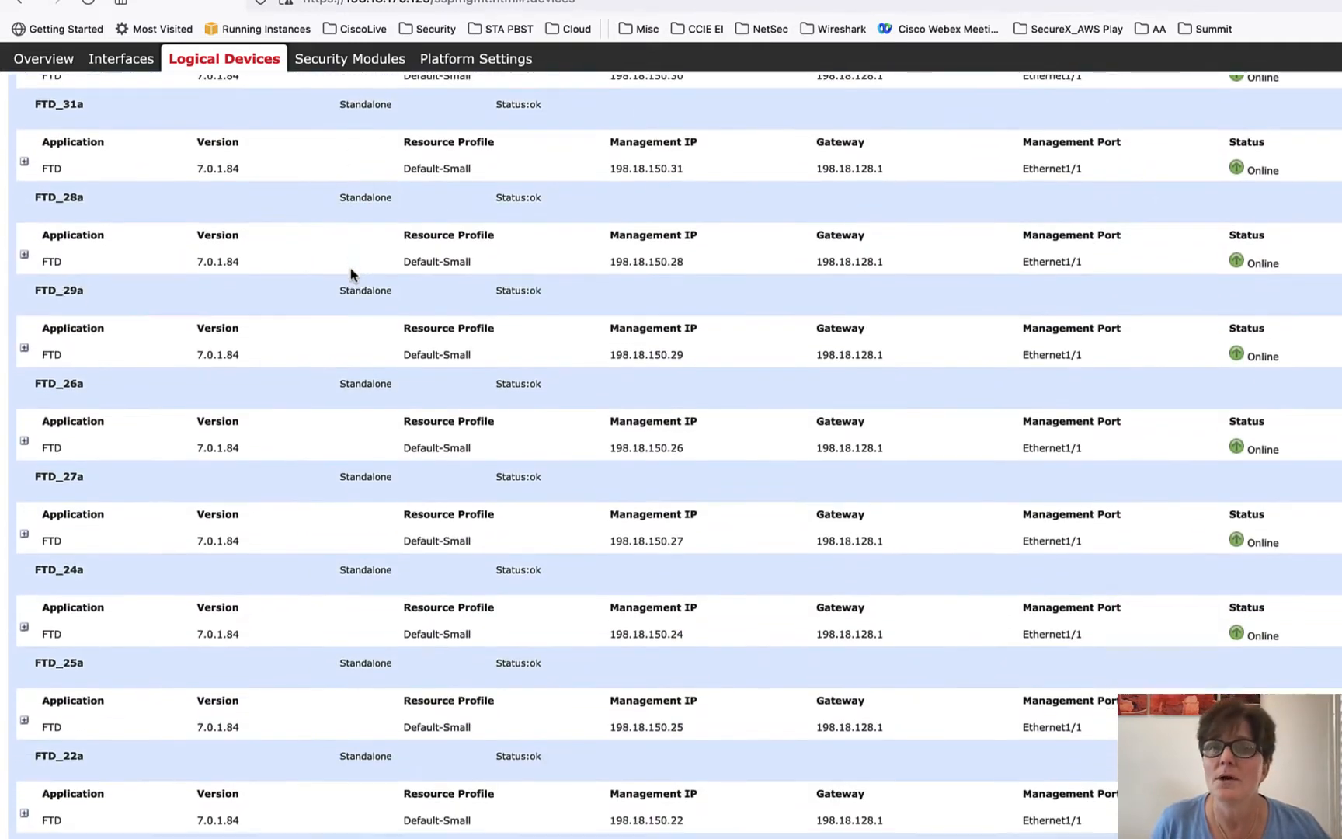
scroll(351, 274, down, 14)
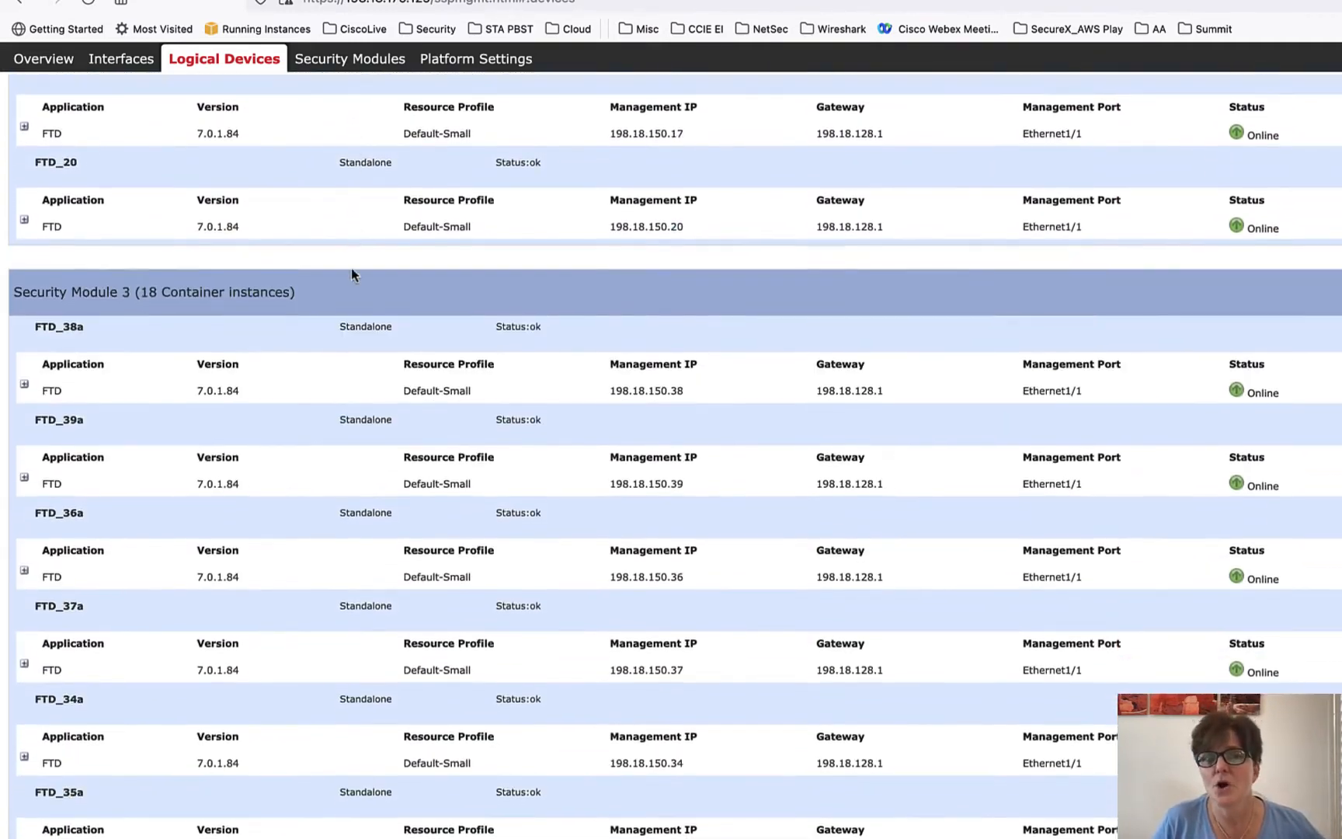
scroll(351, 273, down, 3)
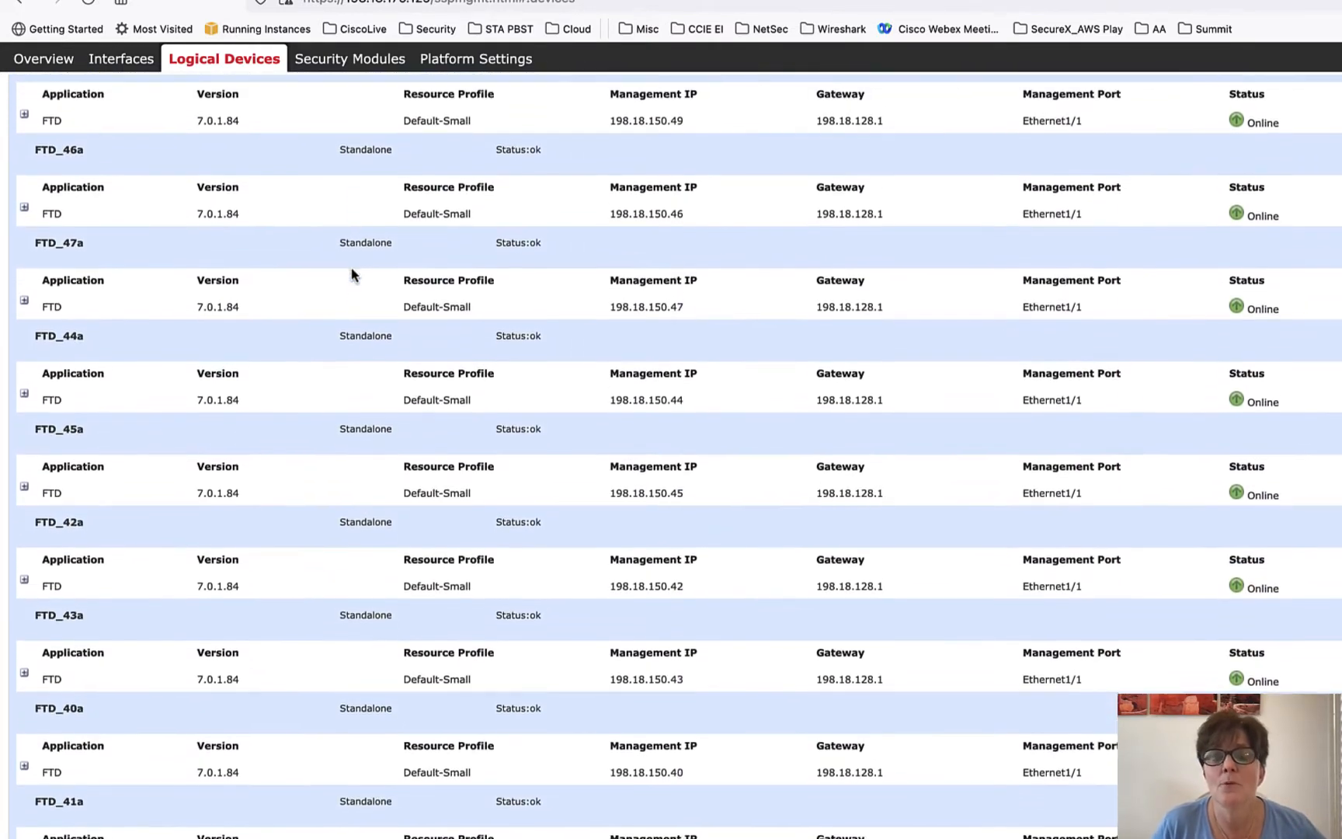
Step: Review the logical device list of the other chassis at 198.18.175.130, from Security Module 1 through Security Module 3
click(911, 0)
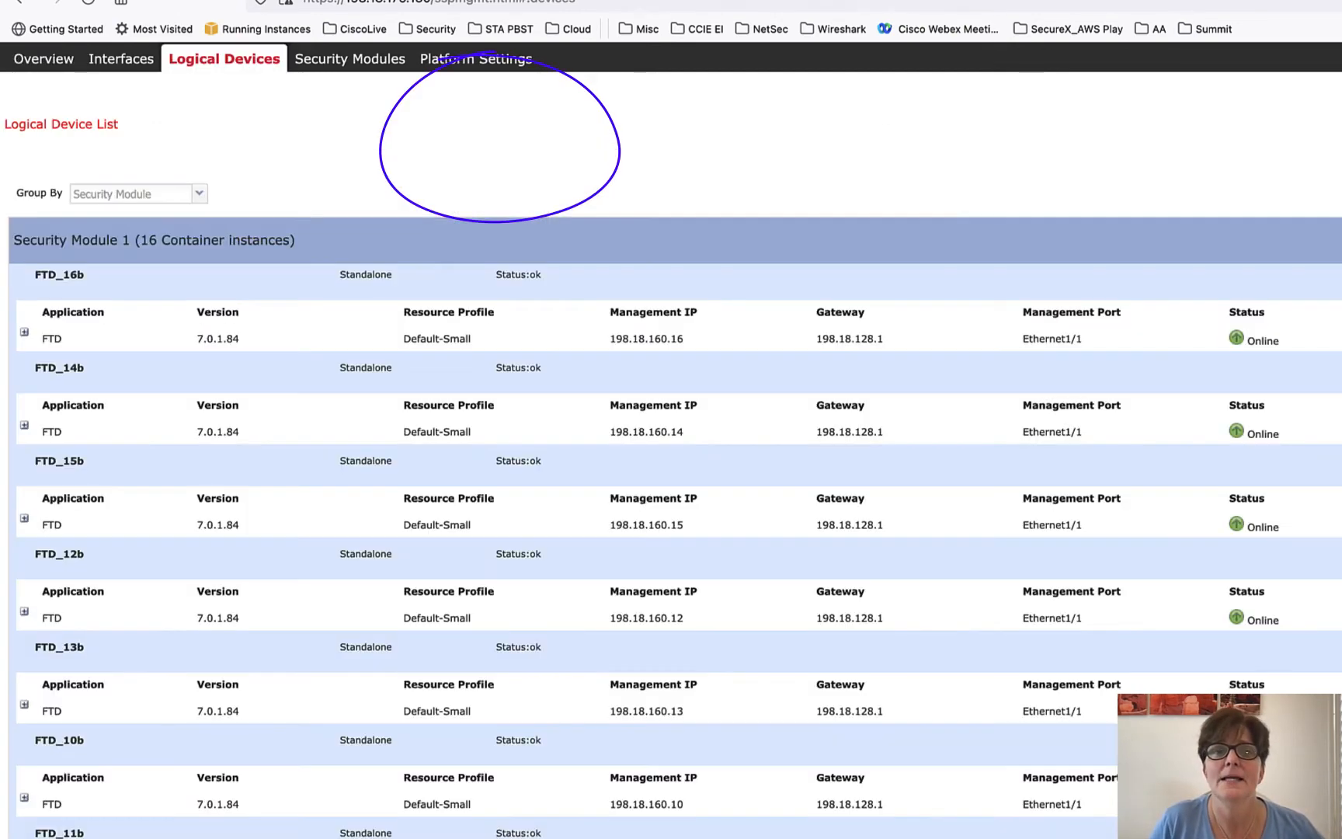
scroll(973, 245, down, 9)
scroll(973, 250, down, 15)
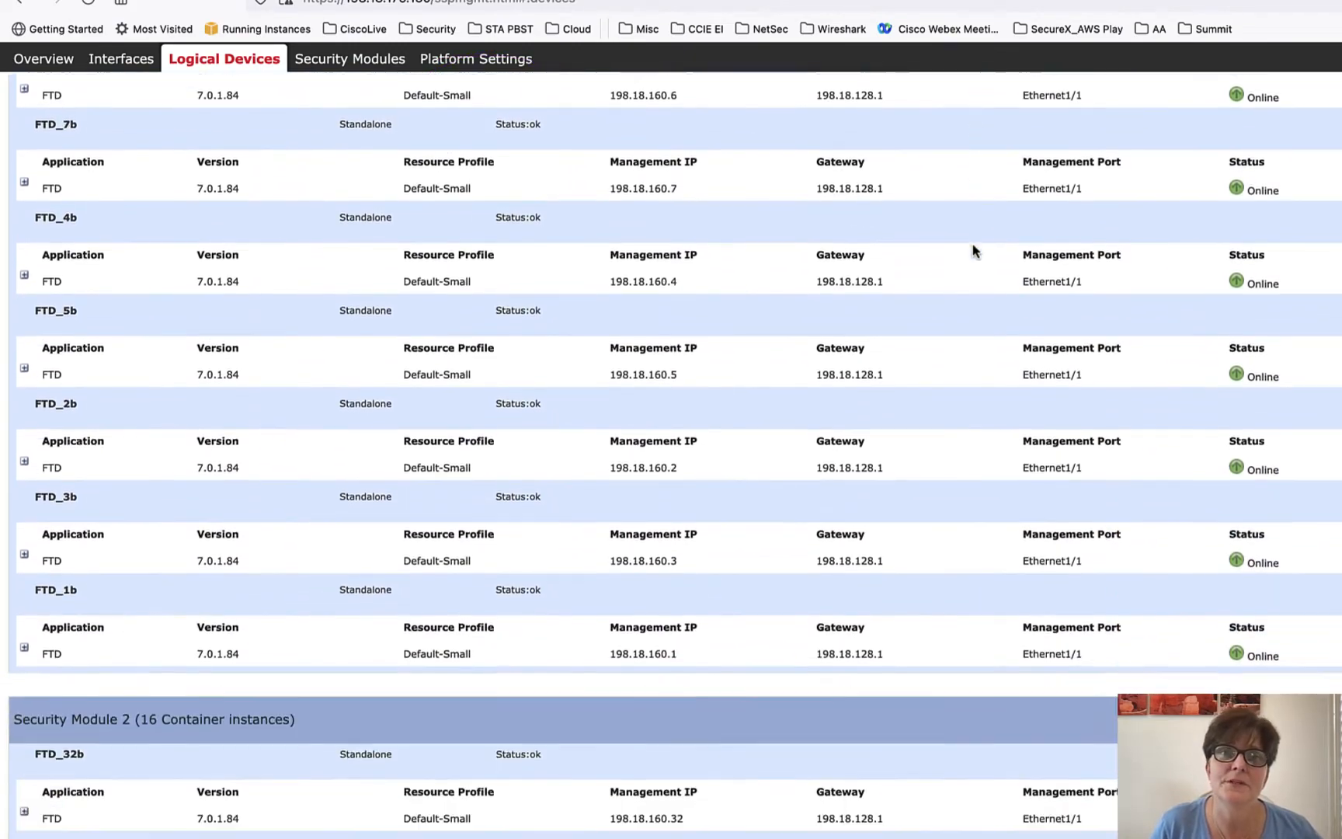
scroll(972, 245, down, 8)
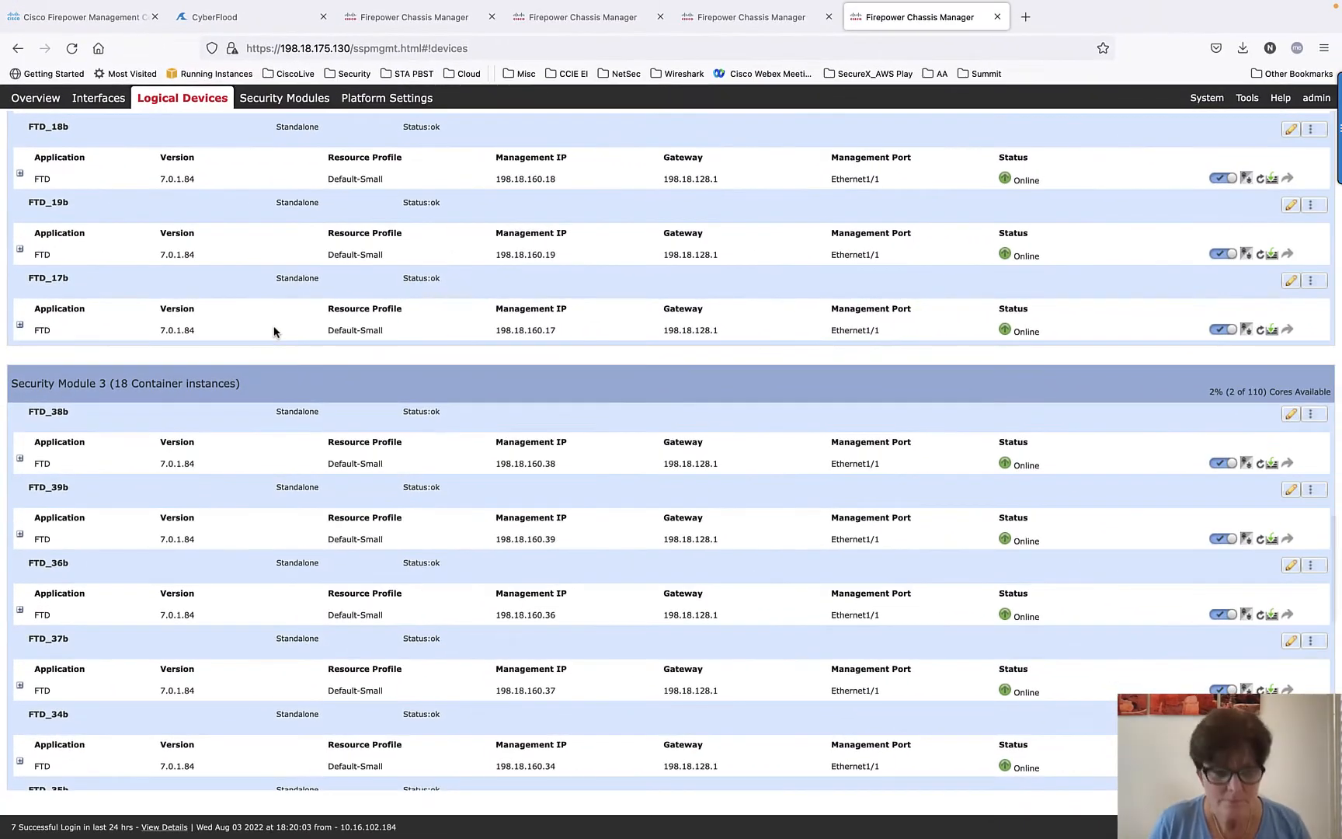
Step: Switch to SecureCRT and connect to the saved FTD-14a session in the FTD - A side folder
key(super+Tab)
key(super+Tab)
key(super+Tab)
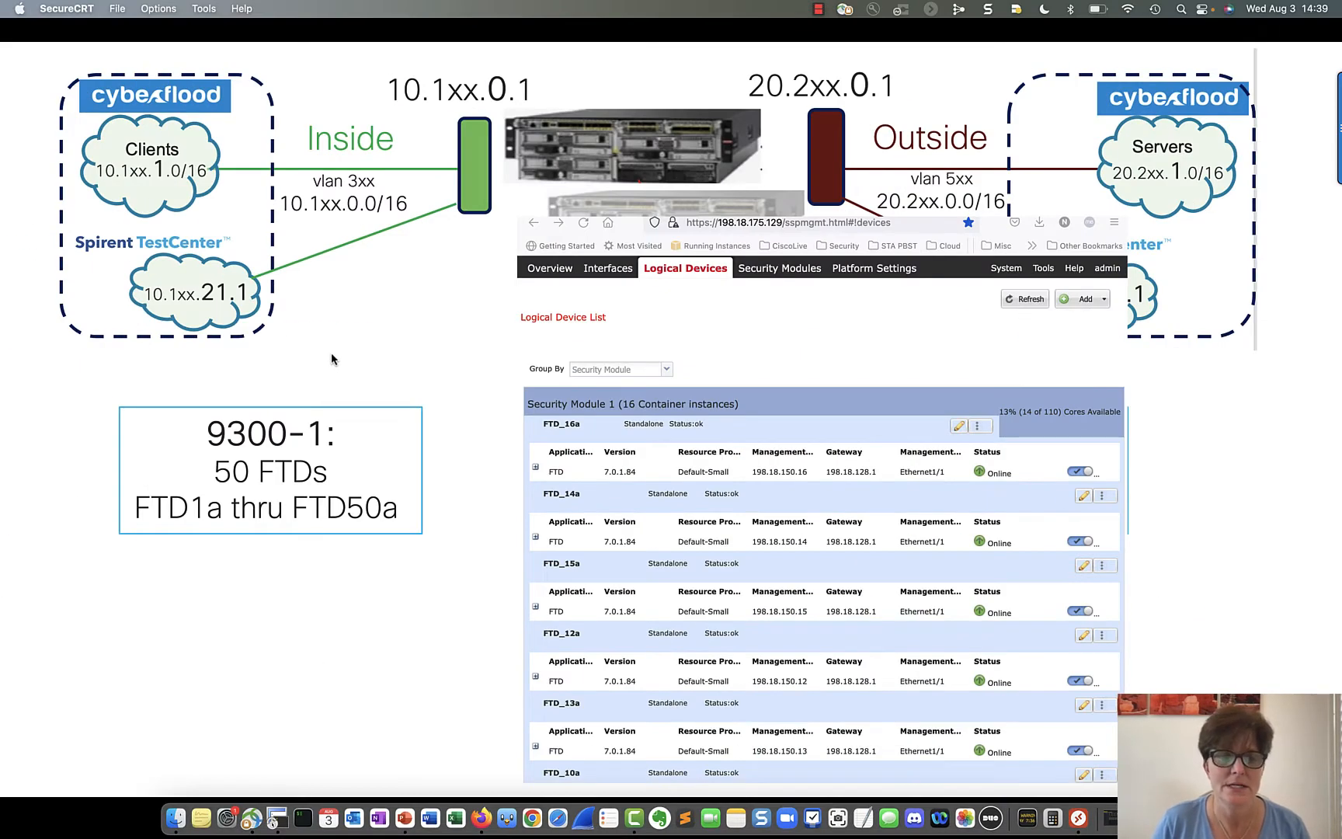
click(286, 819)
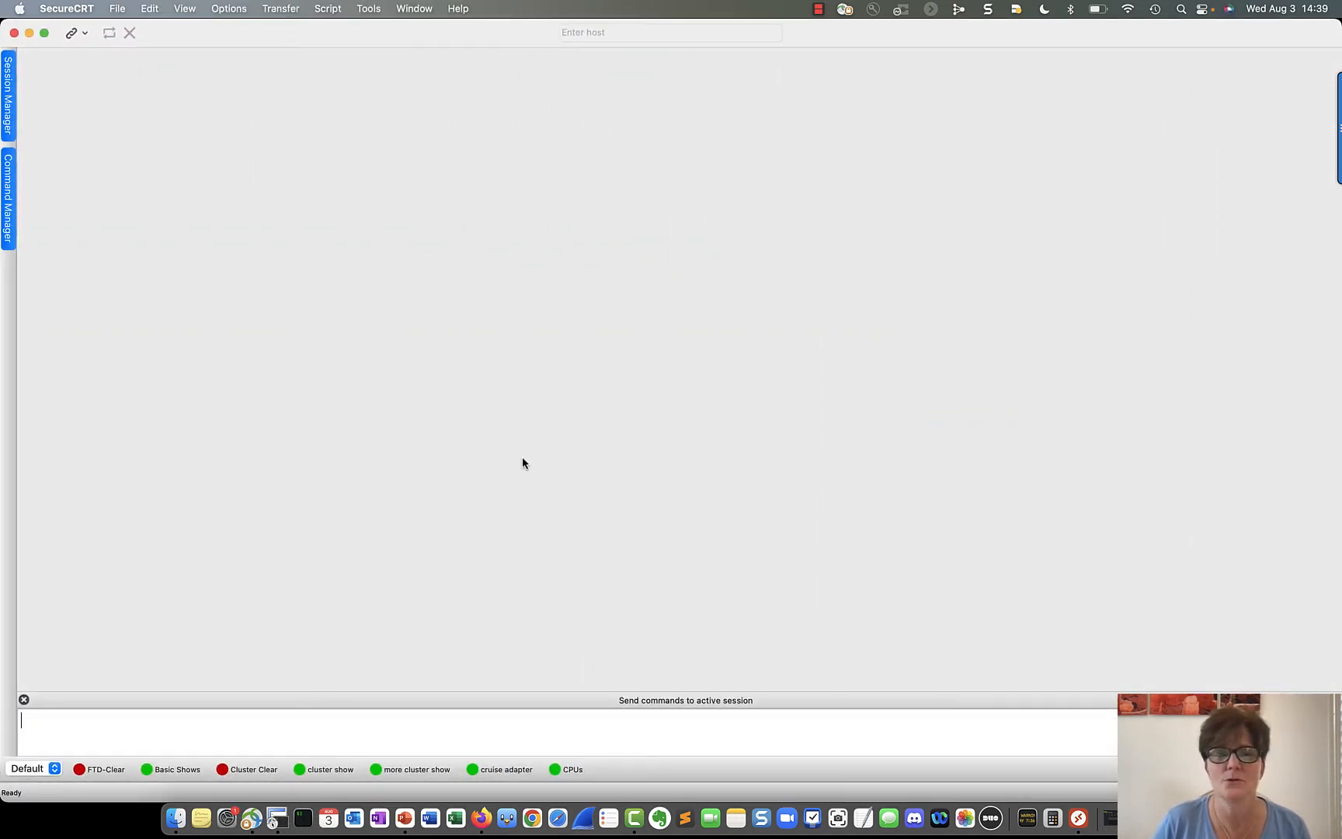
click(8, 105)
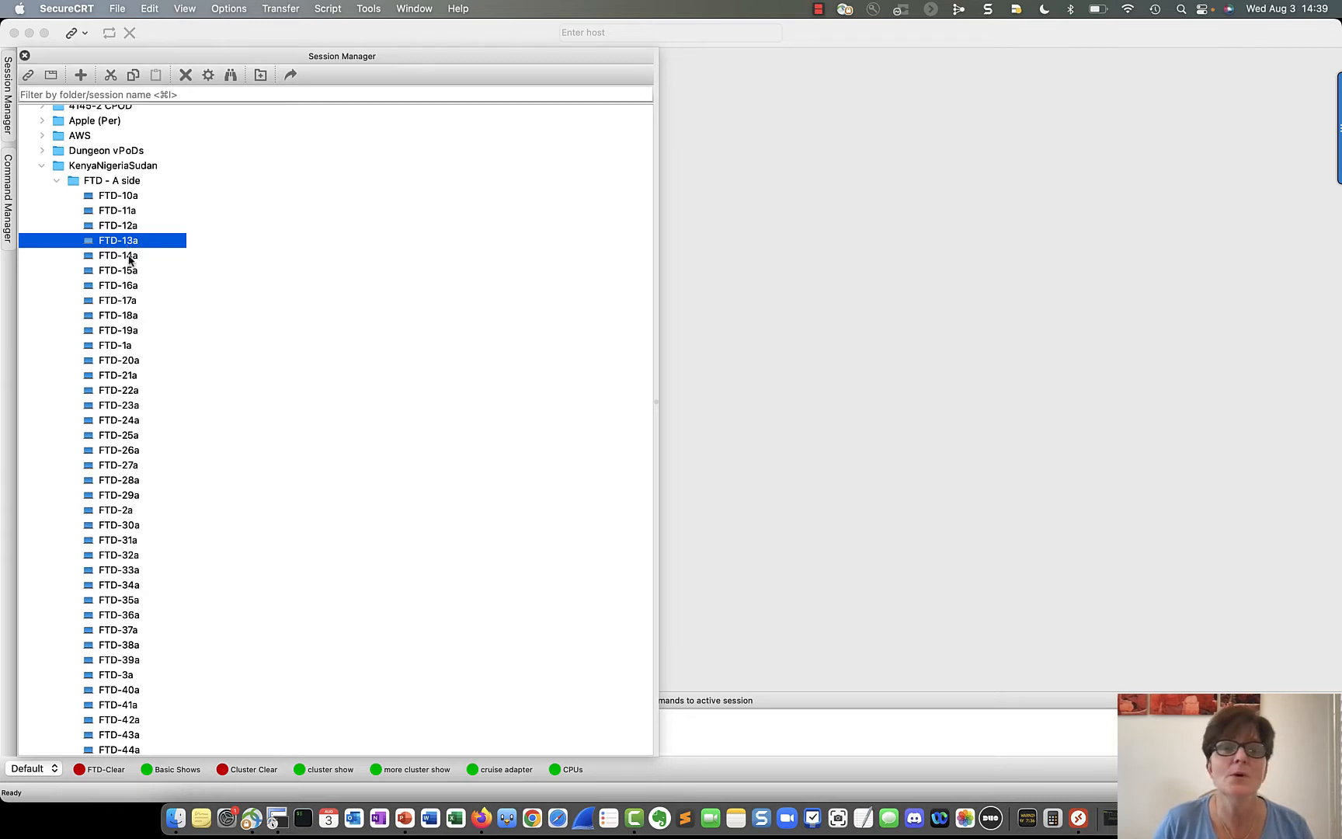
double_click(118, 256)
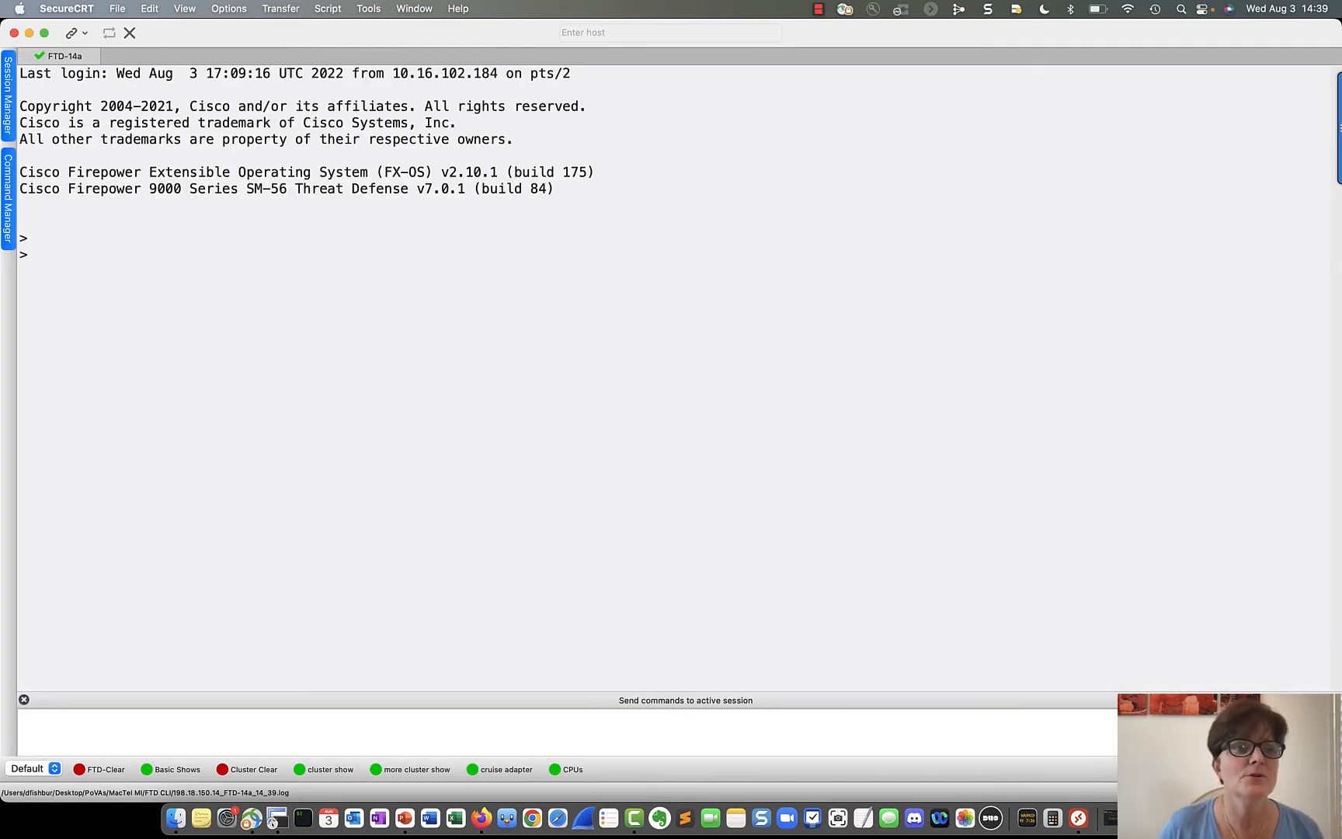
Step: Collapse the FTD - A side session folder and connect to FTD-14b from the FTD - B side folder
click(9, 120)
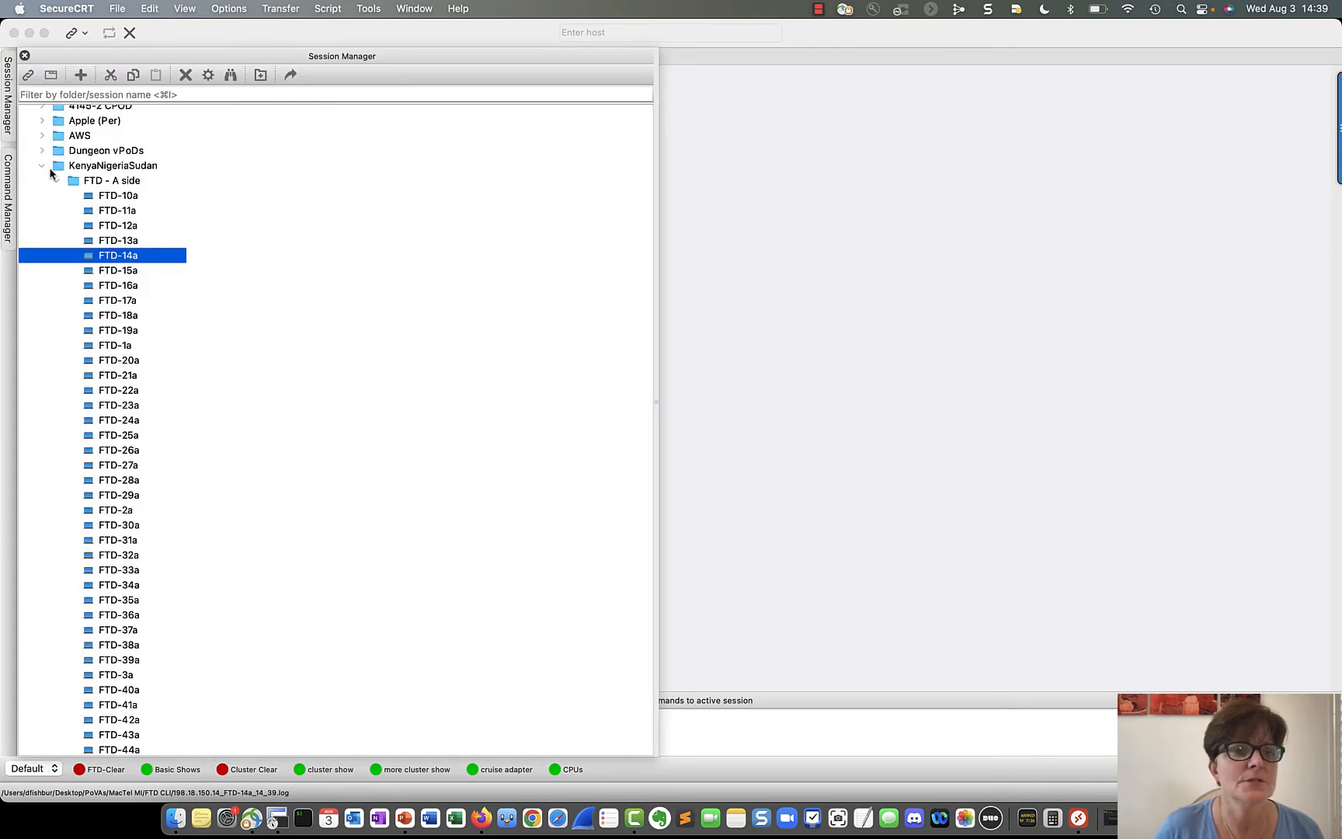
click(57, 179)
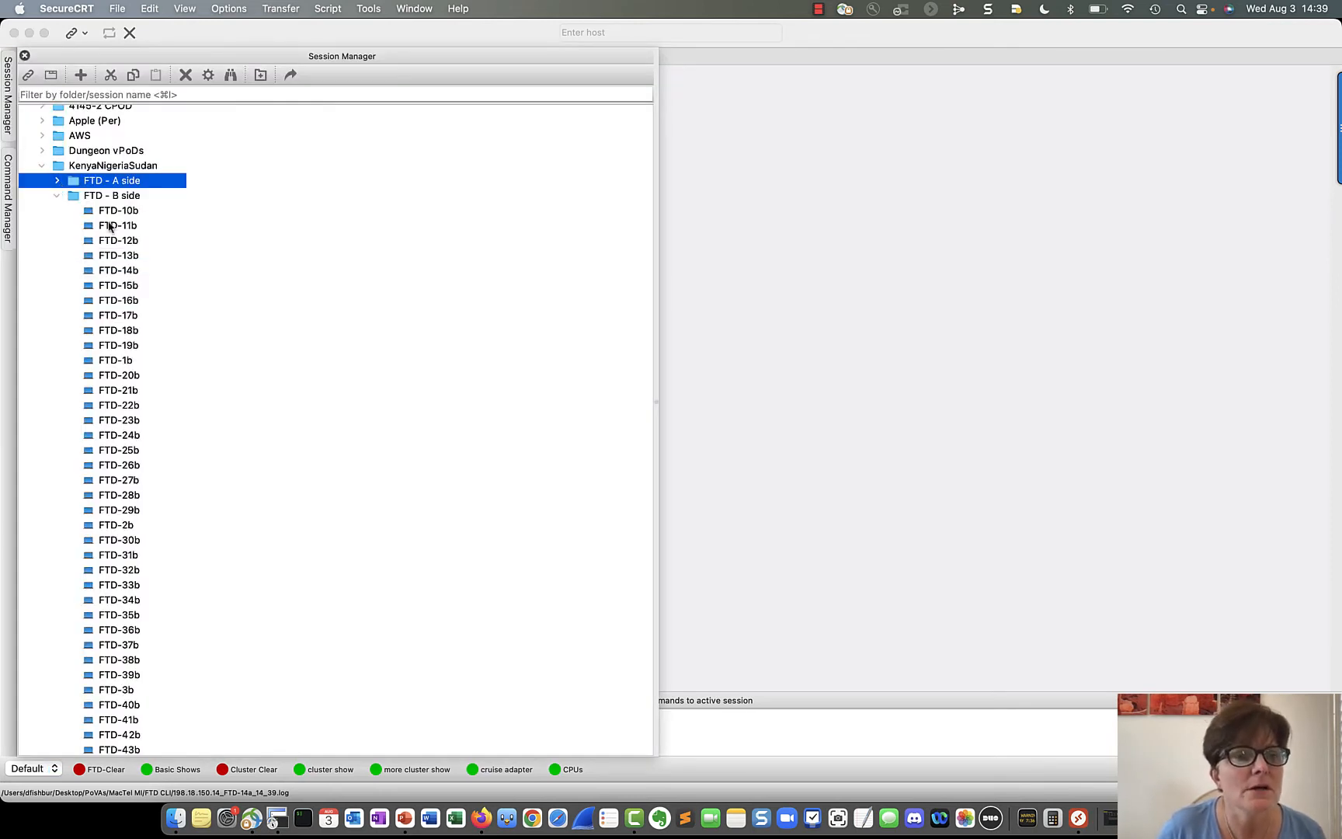
double_click(121, 272)
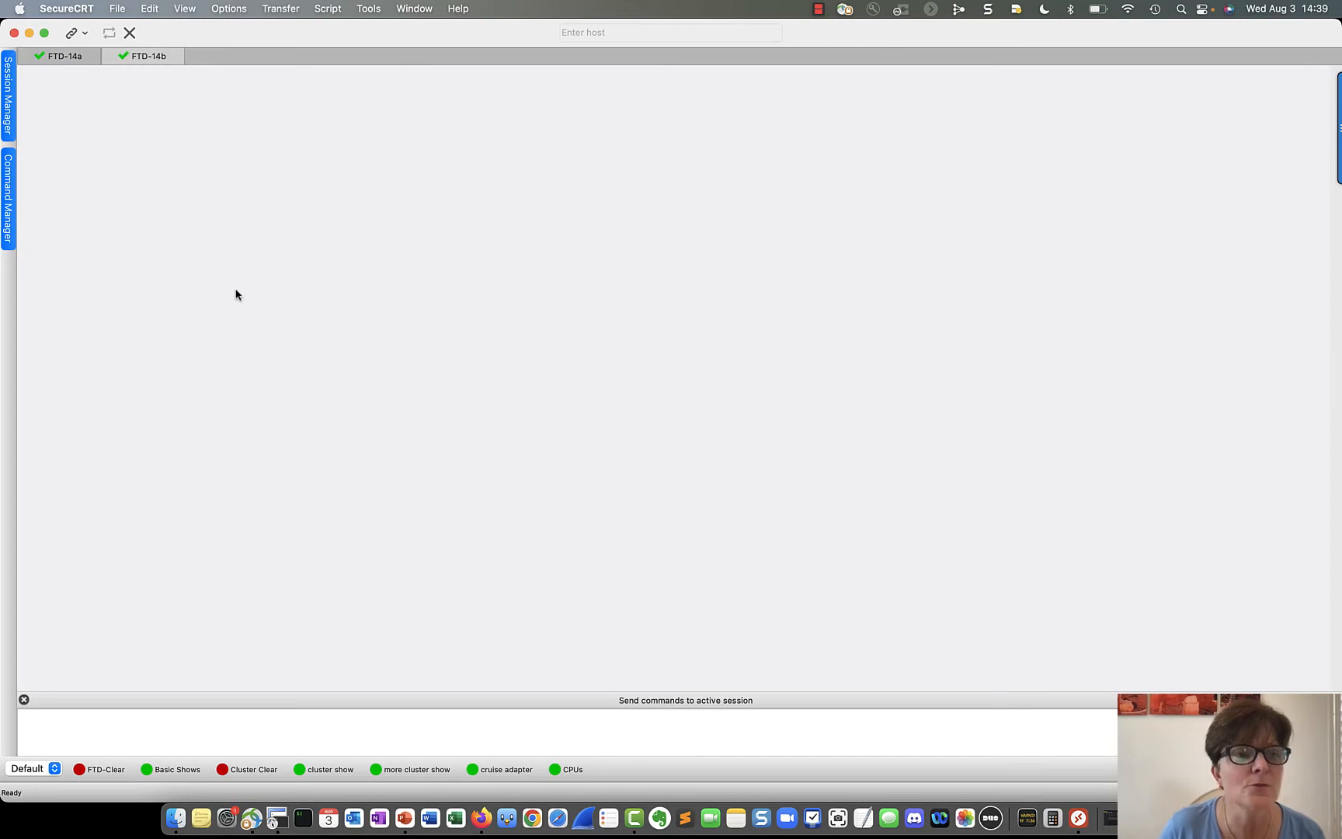
key(Return)
Step: Switch to Firefox and open Device Management in the Firepower Management Center
click(481, 818)
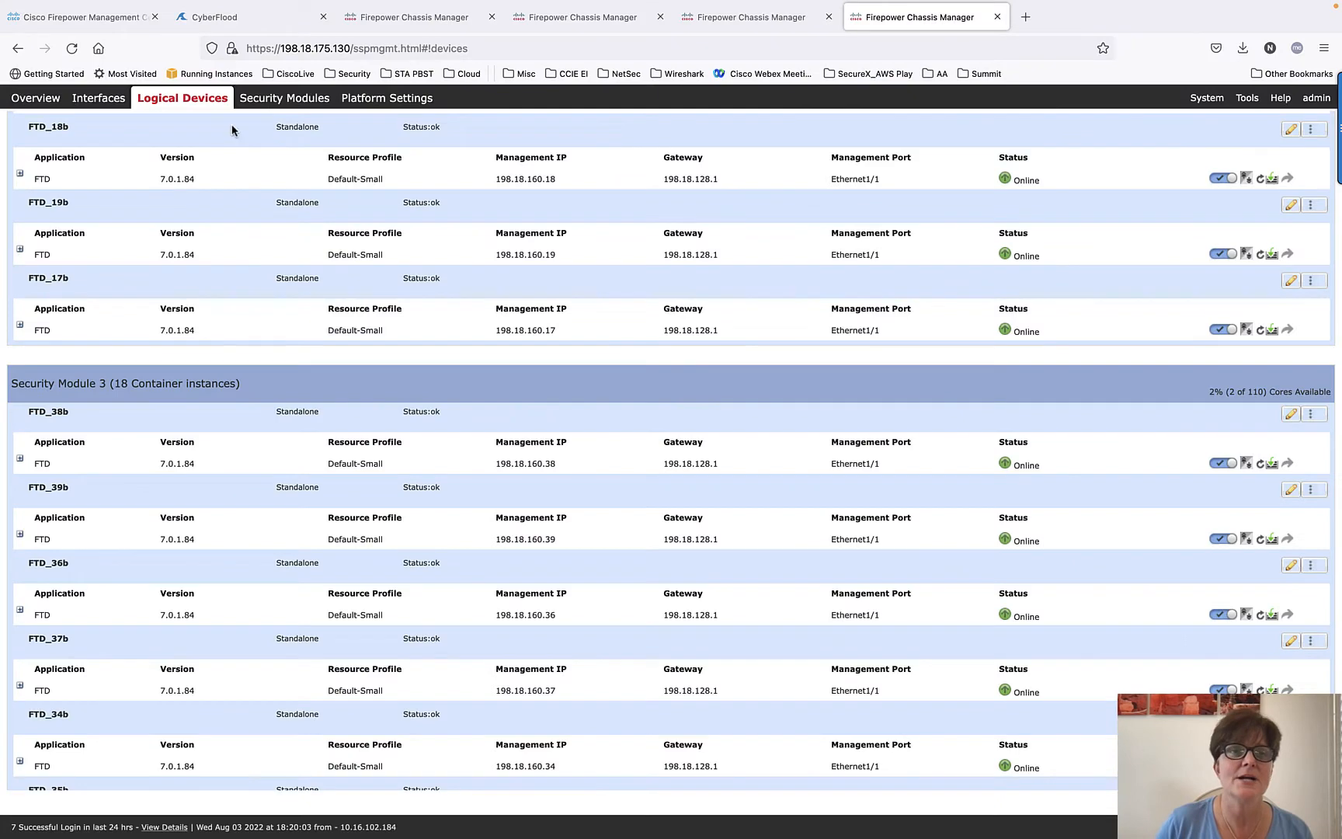
click(88, 24)
mouse_move(508, 111)
click(555, 150)
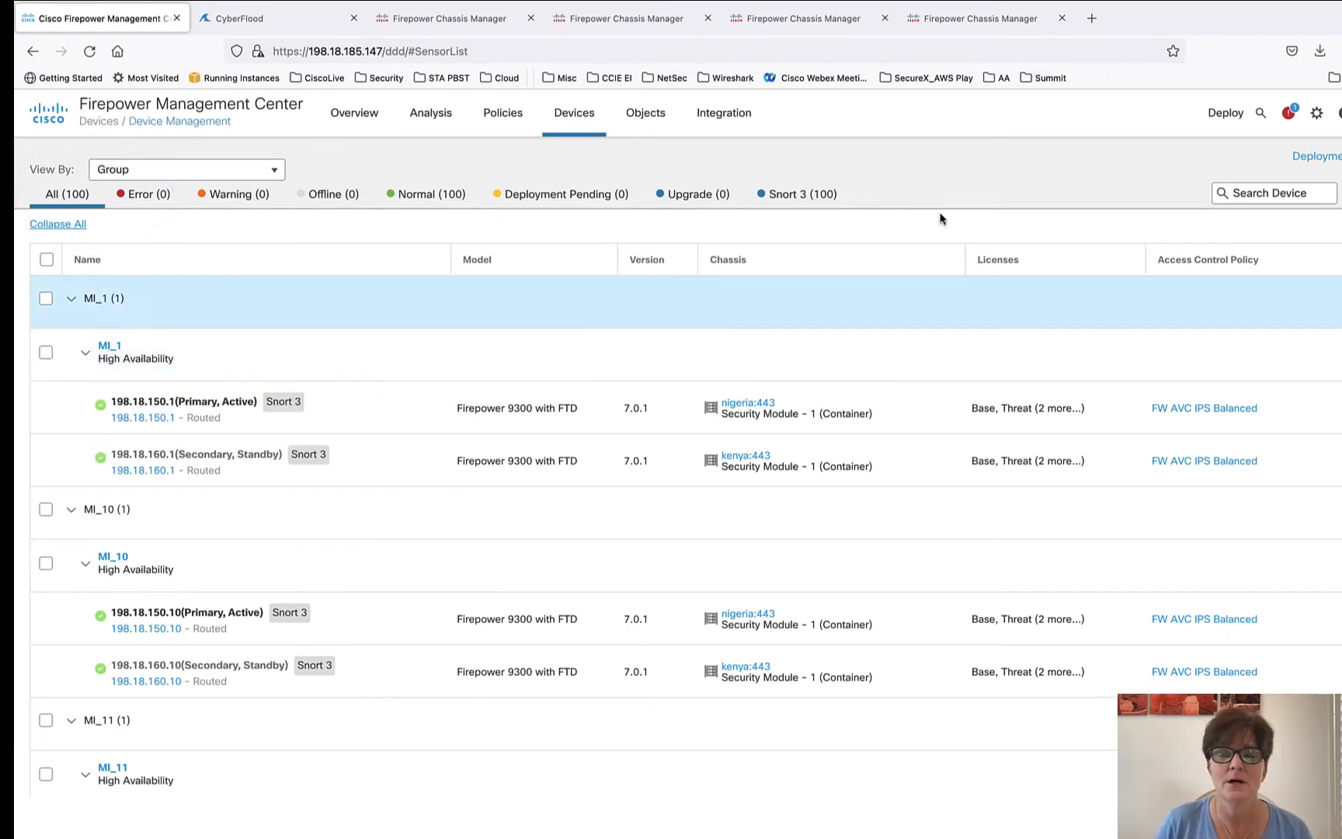
Step: Search the device list for .14 and examine the primary and secondary units of the MI_14 high-availability pair
click(1263, 194)
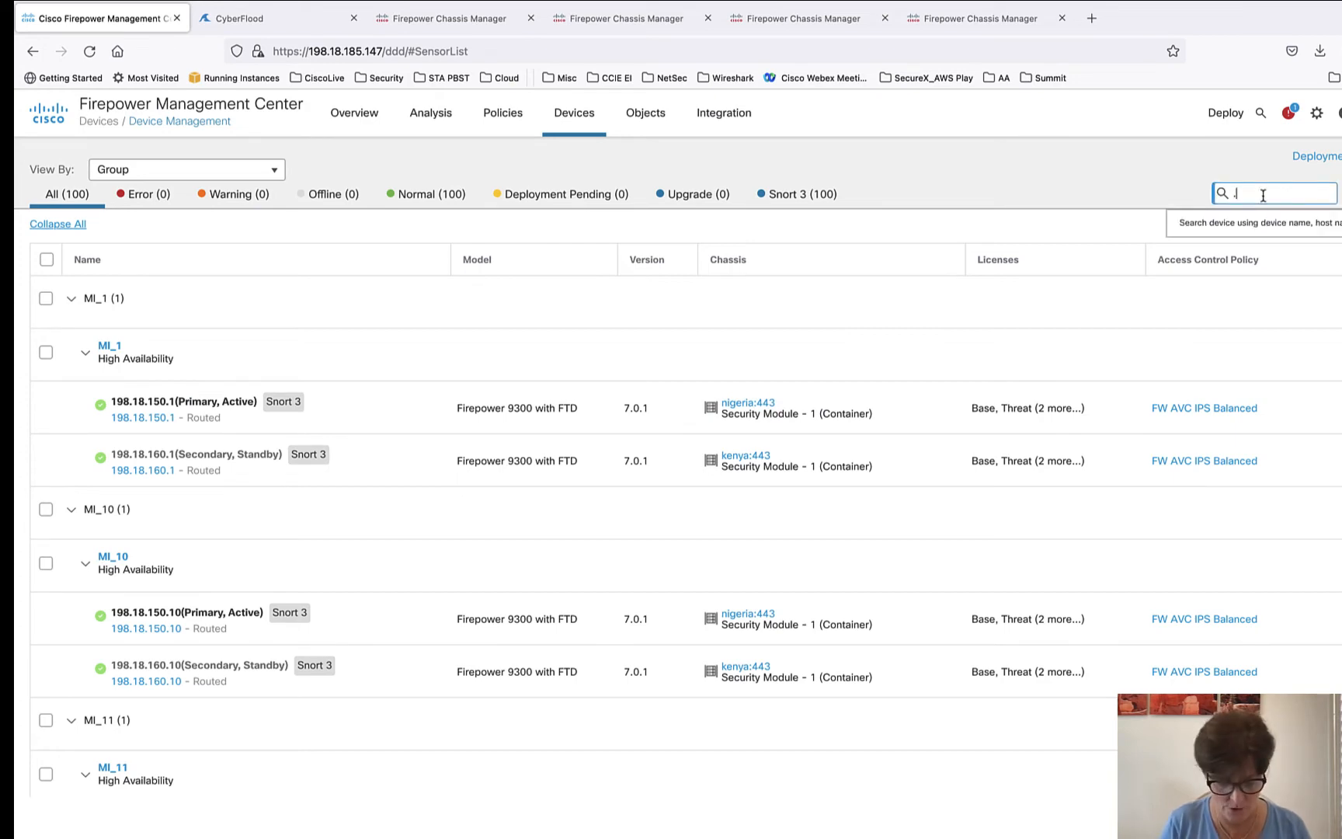
text(.14)
key(Return)
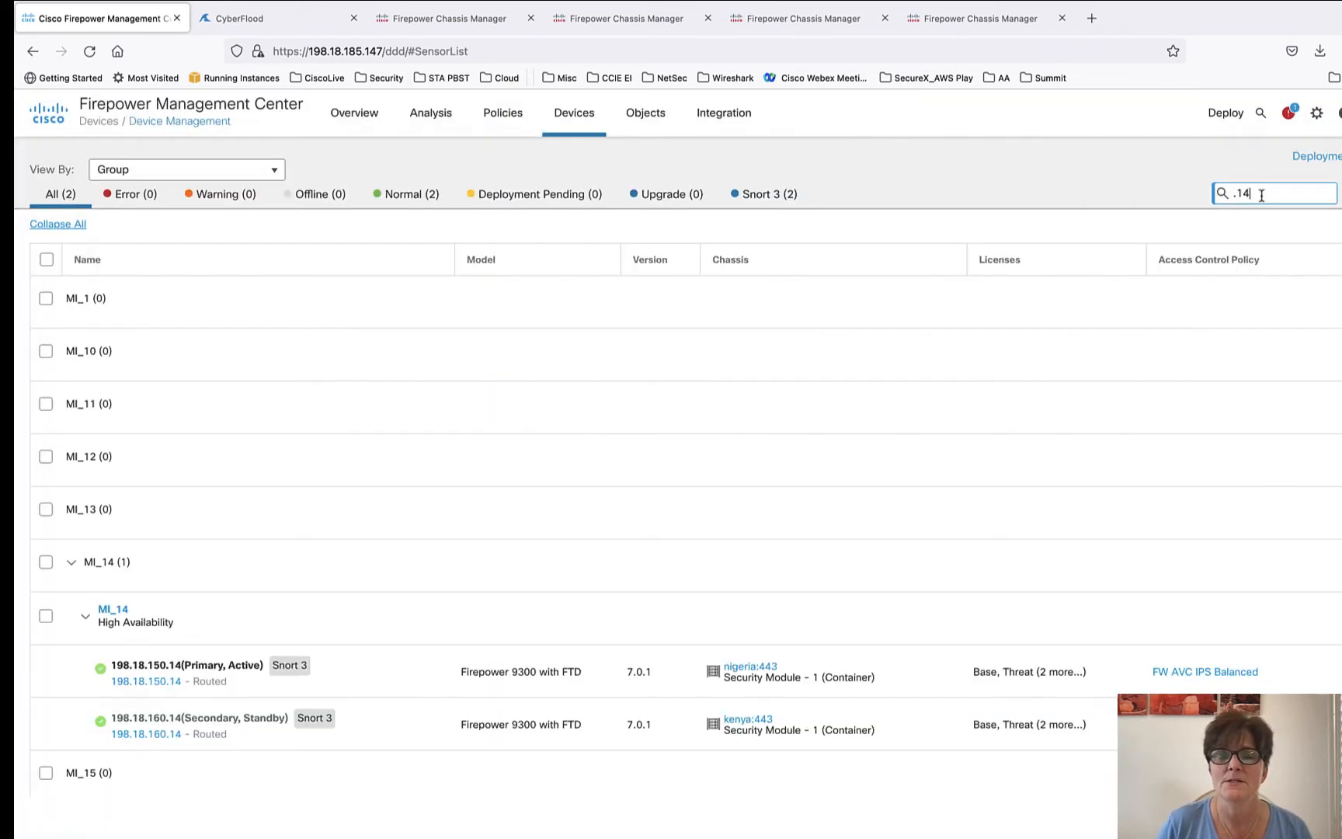
scroll(808, 377, down, 3)
mouse_move(106, 429)
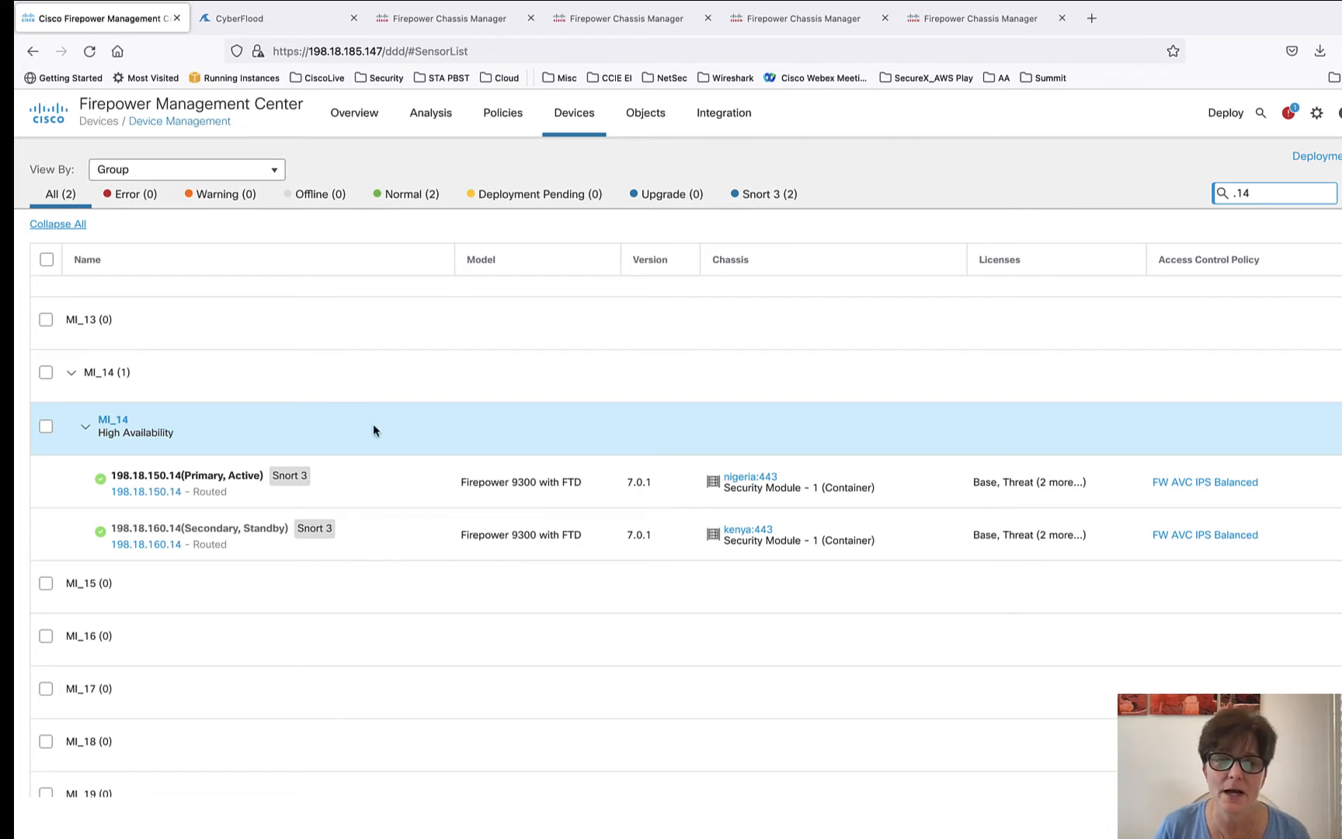
mouse_move(187, 485)
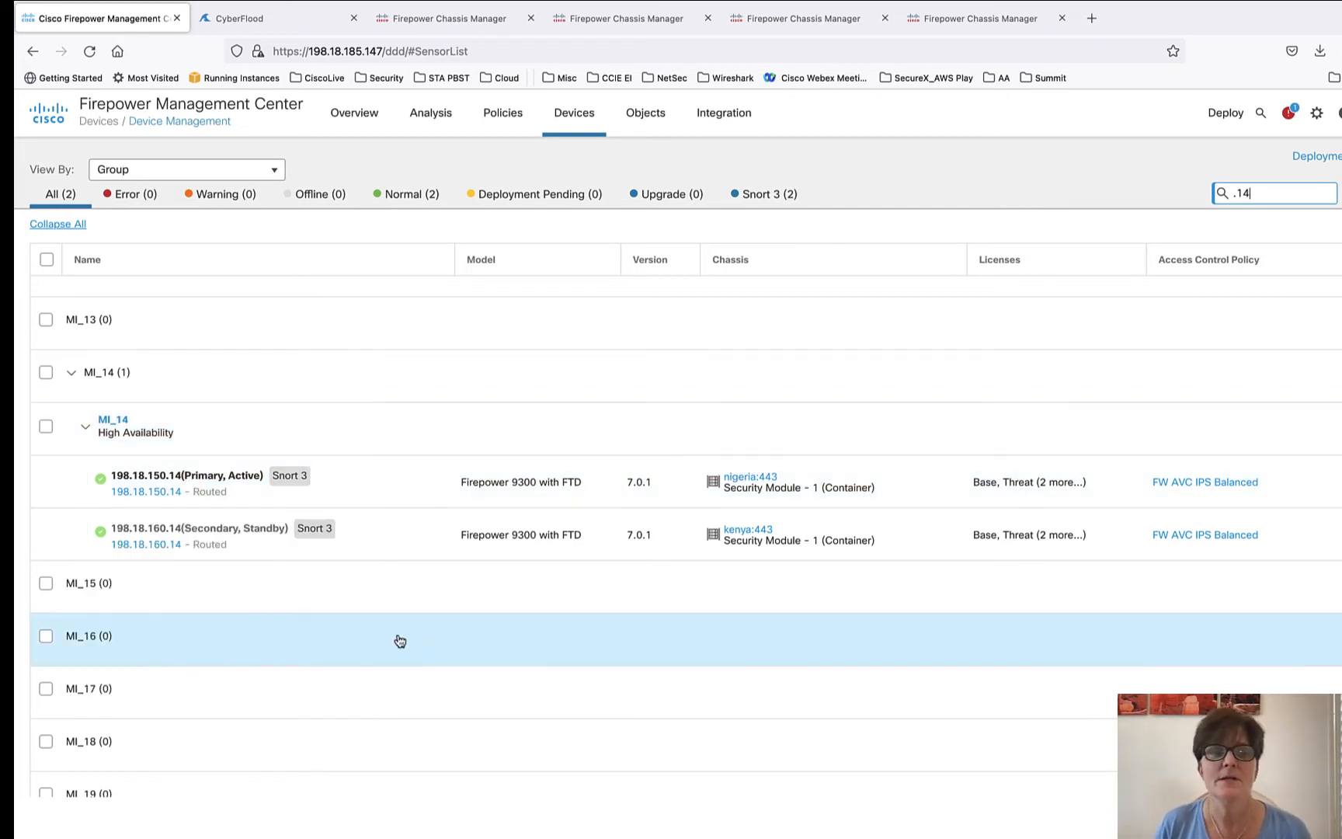
mouse_move(251, 543)
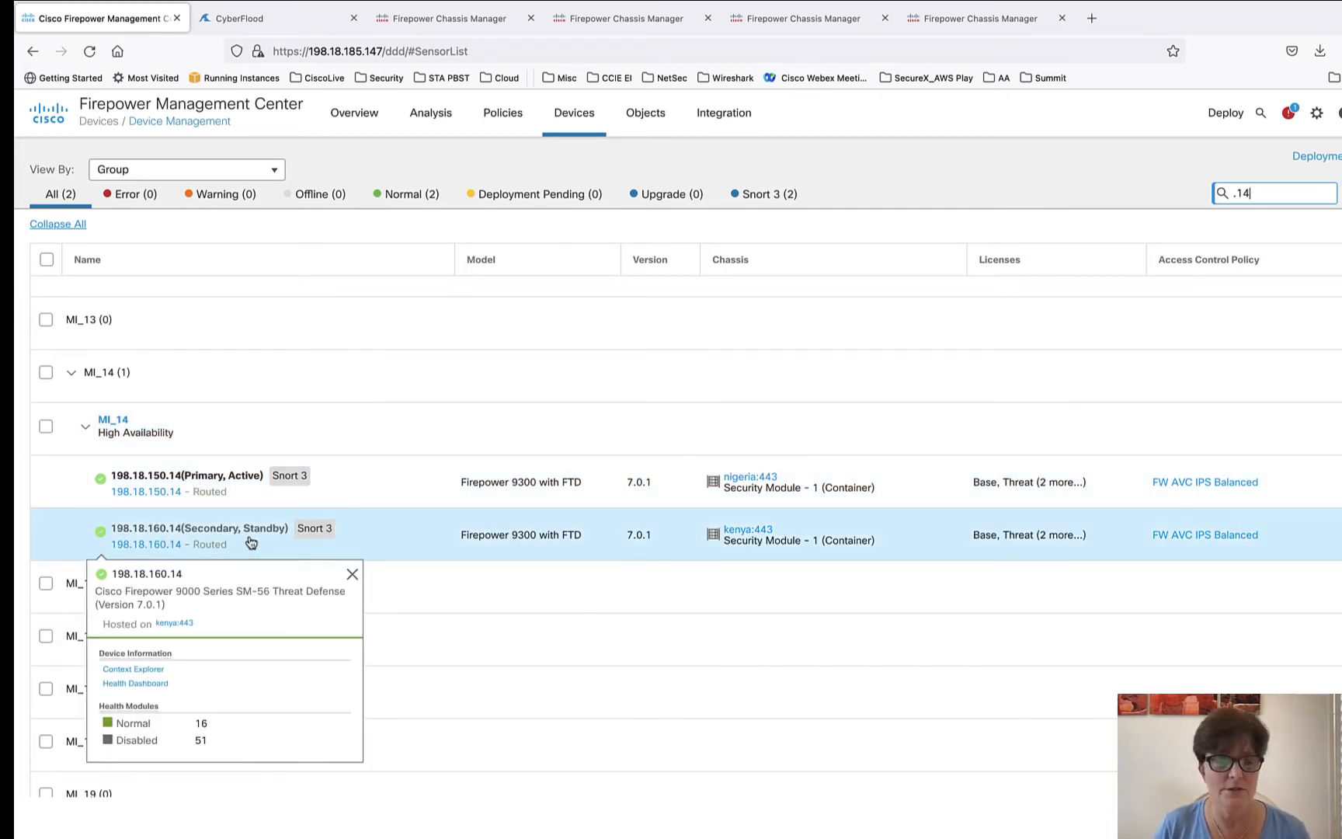
Step: Switch to SecureCRT and run "show failover state" in the FTD-14a session
key(super+Tab)
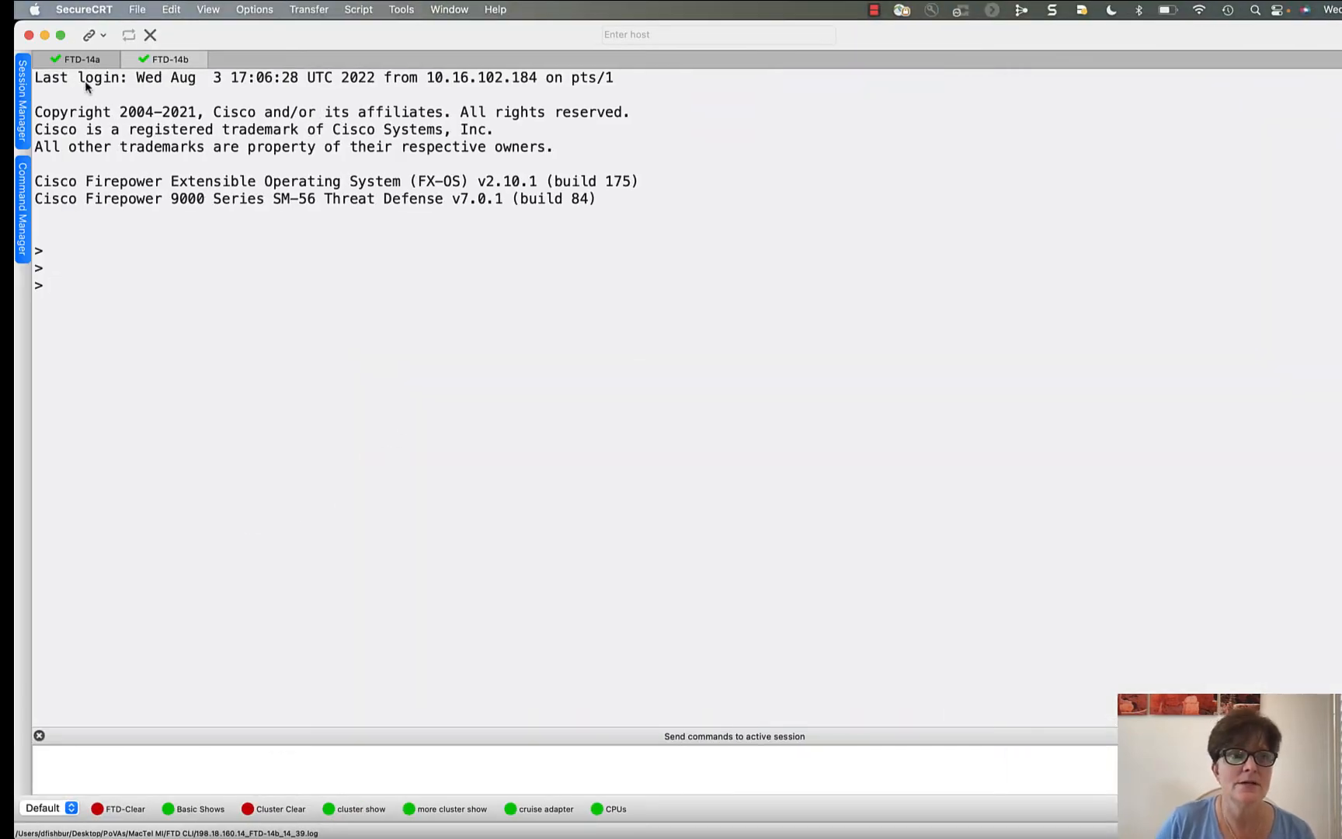
click(47, 60)
text(show fail)
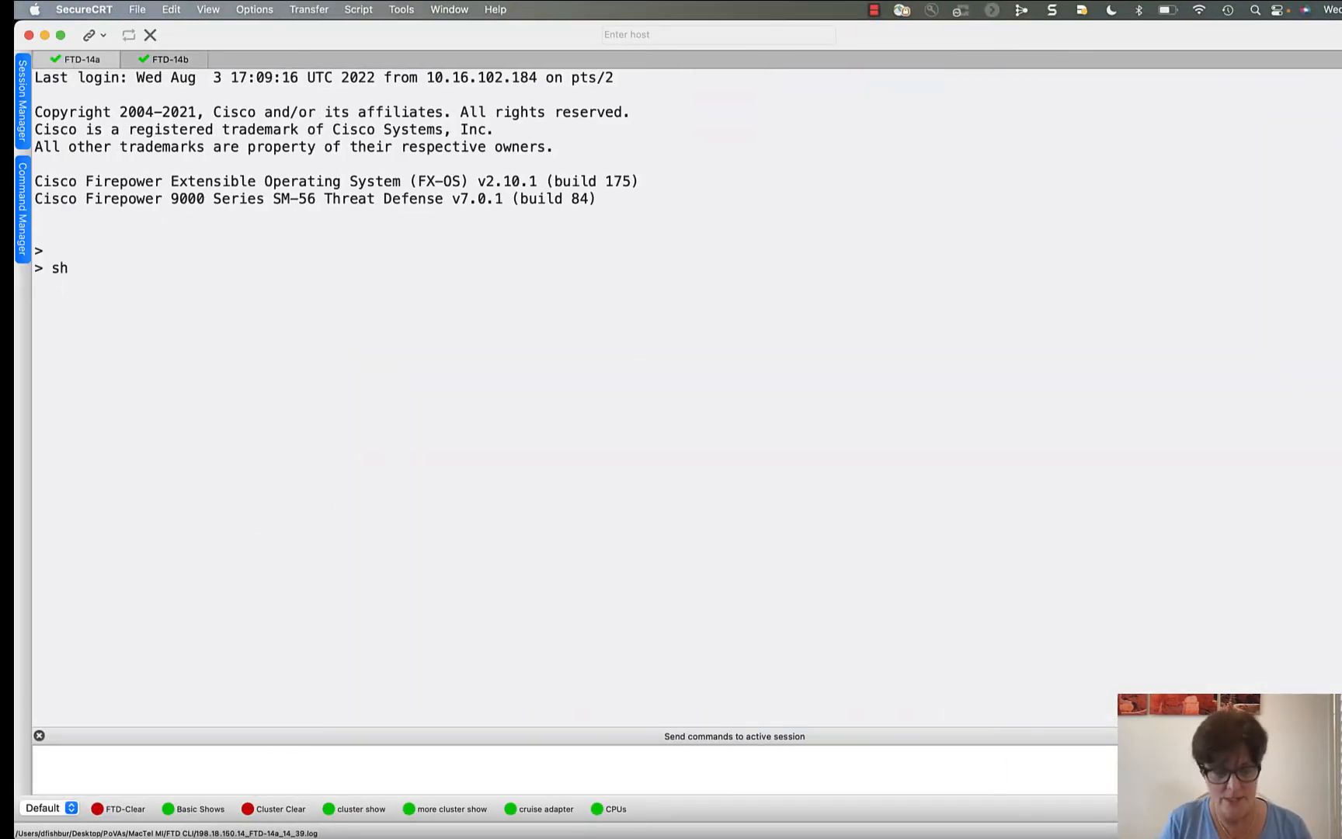
text(over)
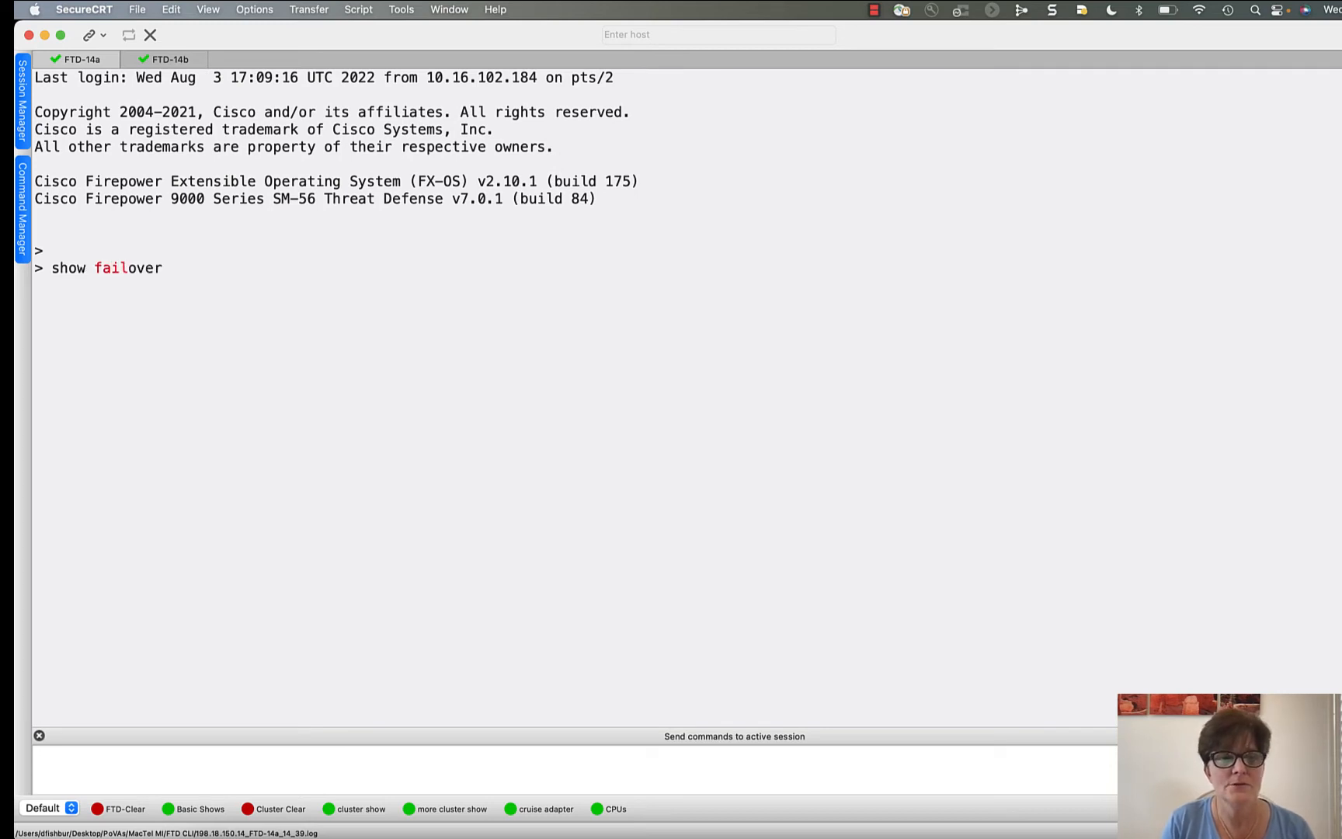
text( stat)
key(BackSpace)
key(BackSpace)
text(ate)
key(Return)
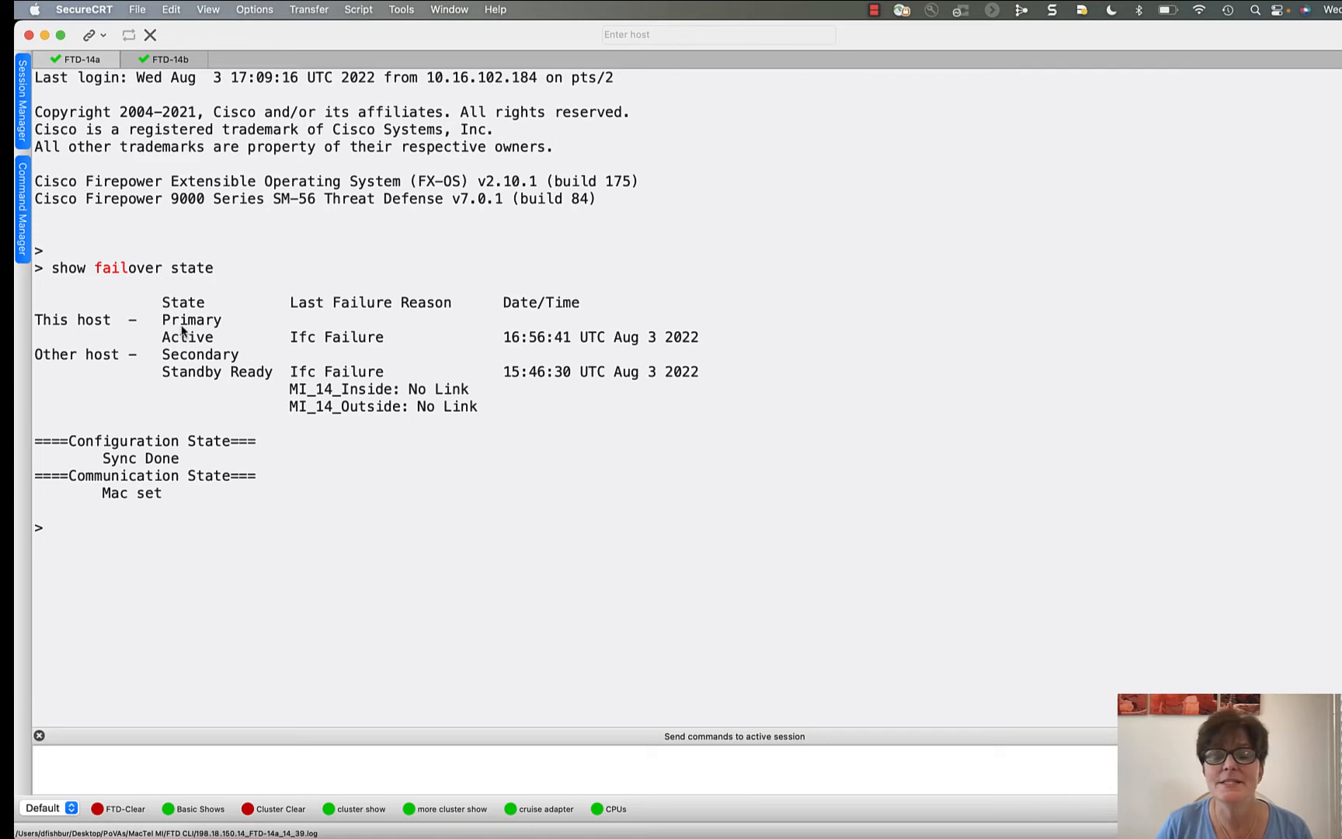
Step: Run "show failover state" in the FTD-14b session and highlight the Last Failure Reason heading and the MI_14 inside and outside link lines
click(168, 57)
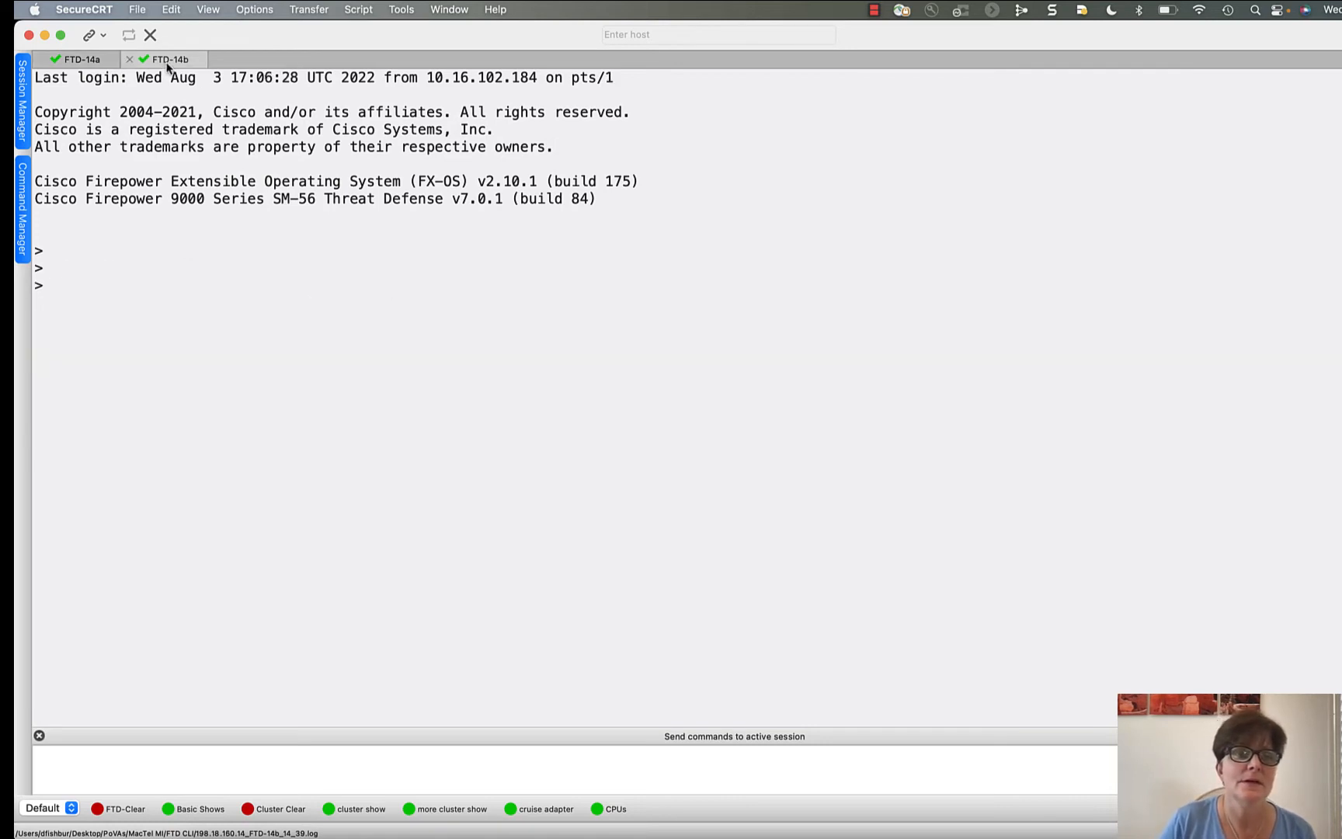
text(show fail)
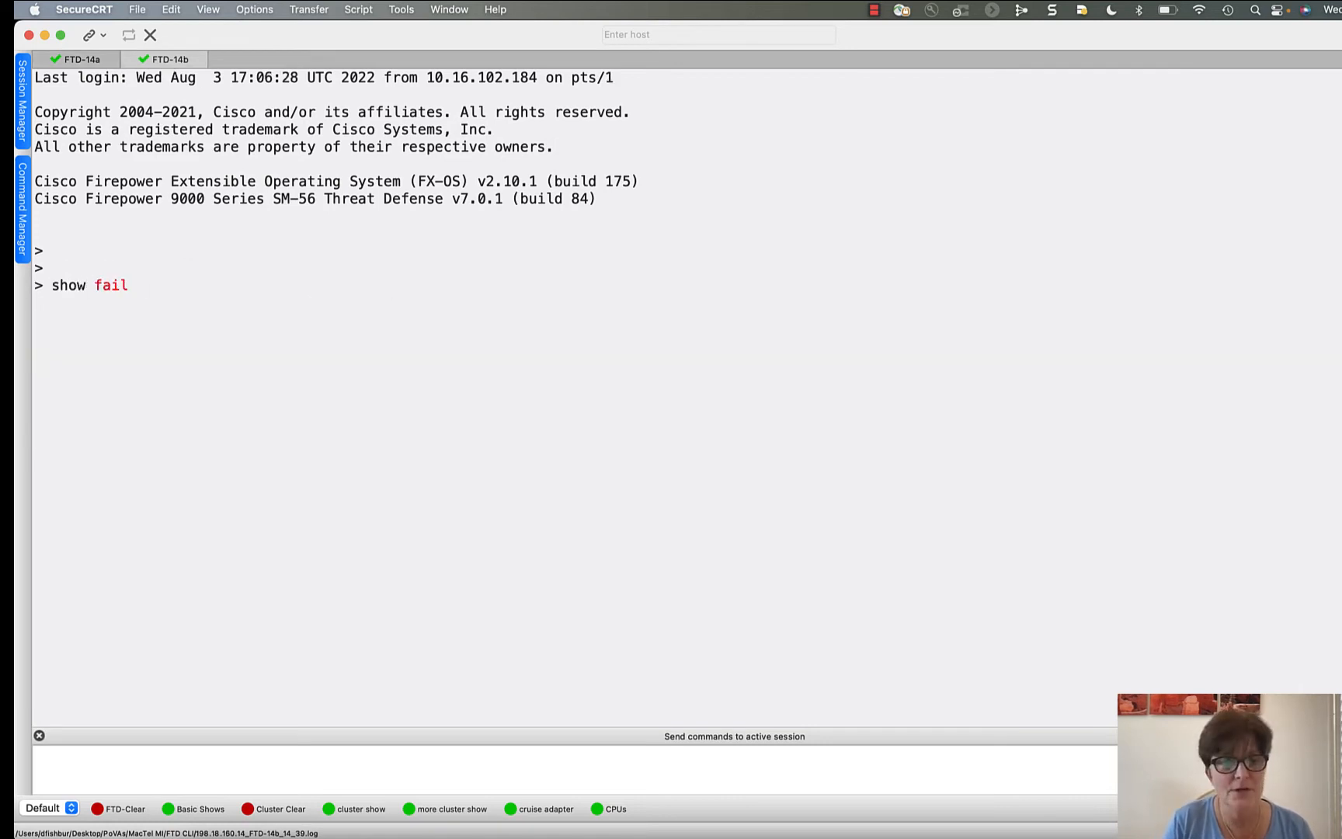
text(over state)
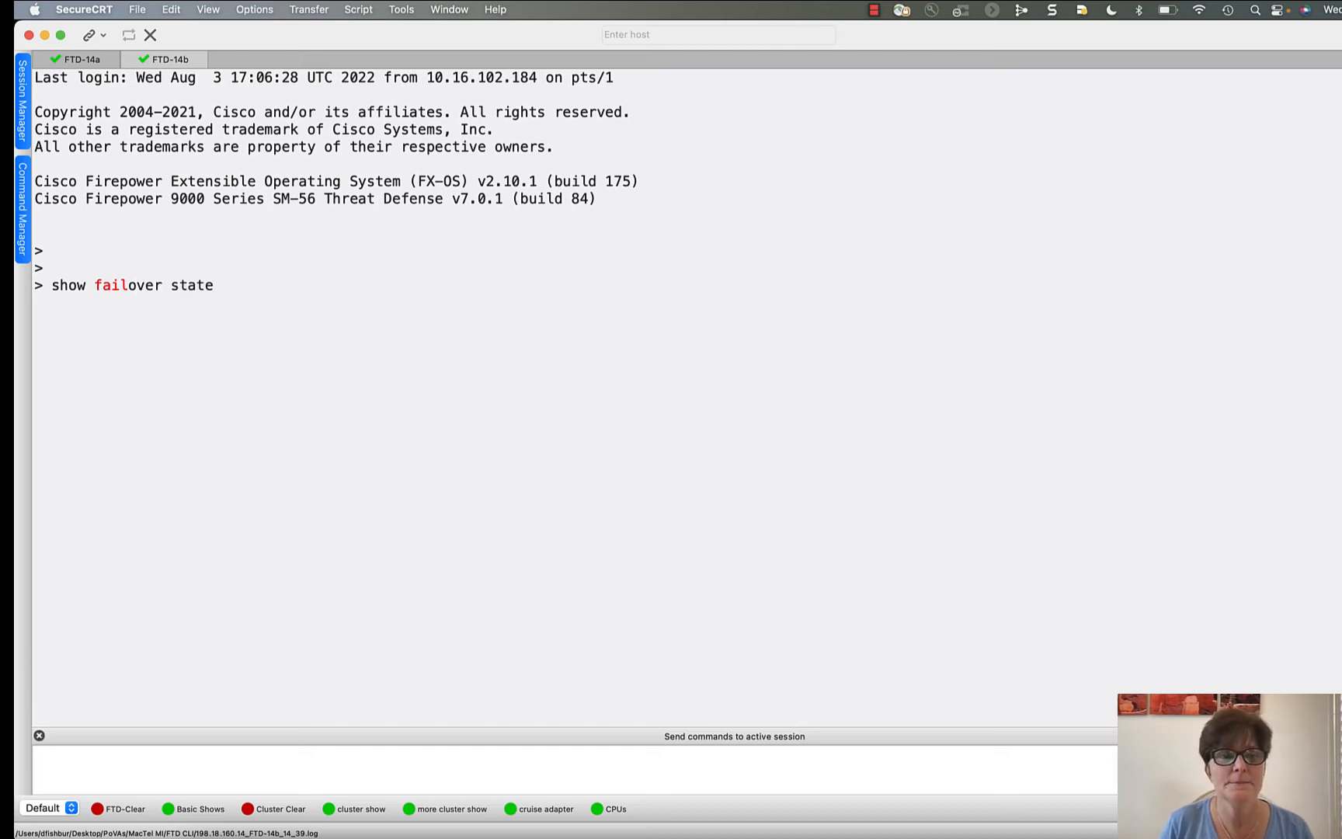
key(Return)
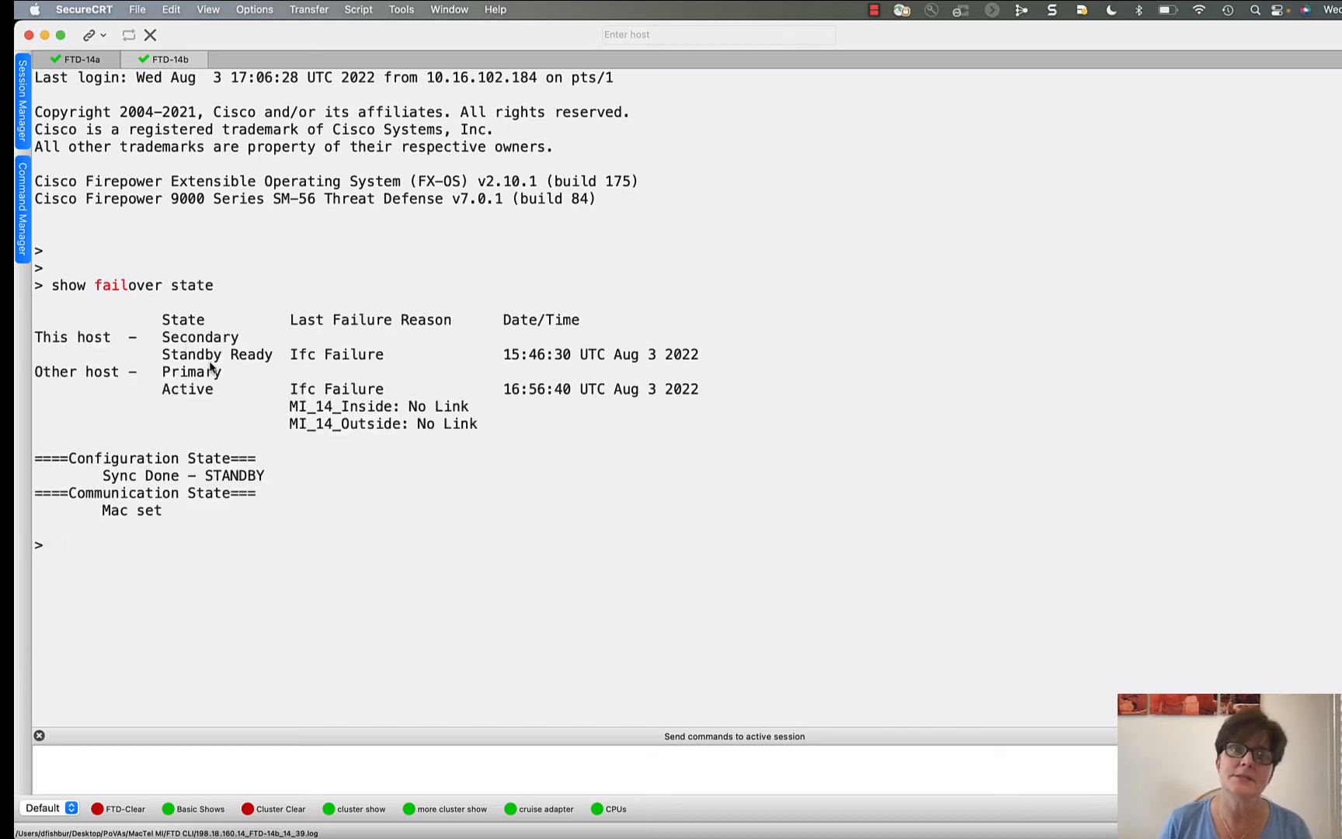
drag(295, 320, 480, 318)
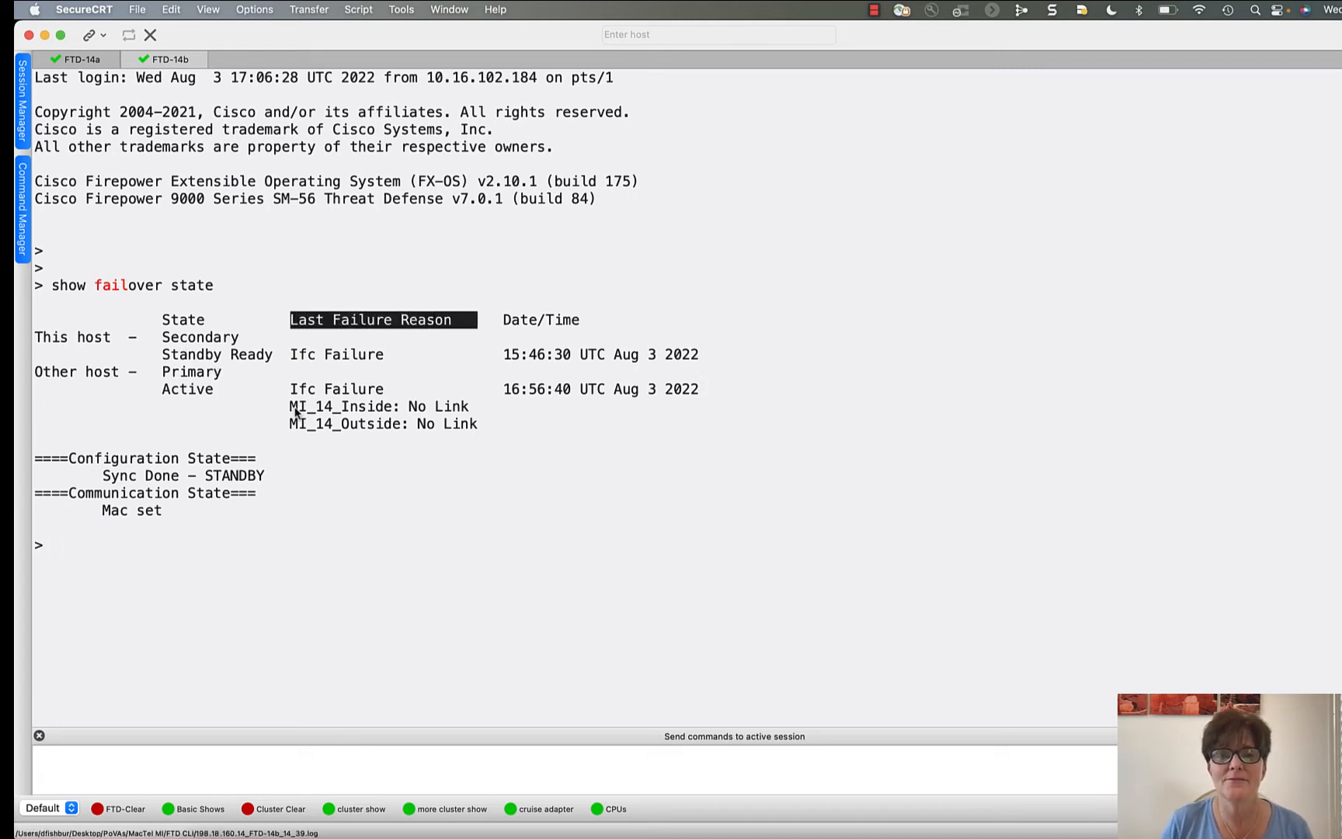
drag(291, 408, 452, 423)
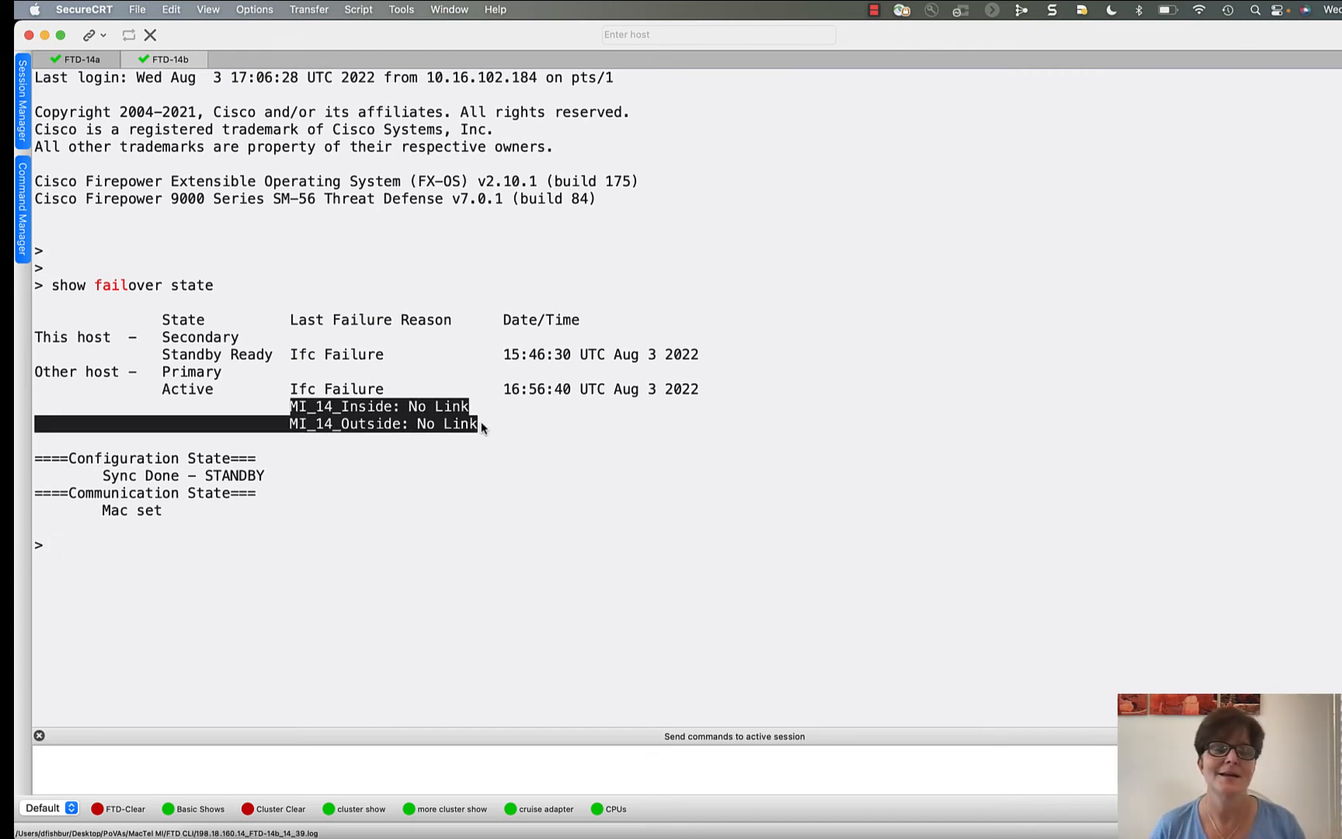
Step: Run "show conn all" in the FTD-14a session and highlight the in-use count and the UDP connection between MI_14_Outside and MI_14_Inside
click(83, 59)
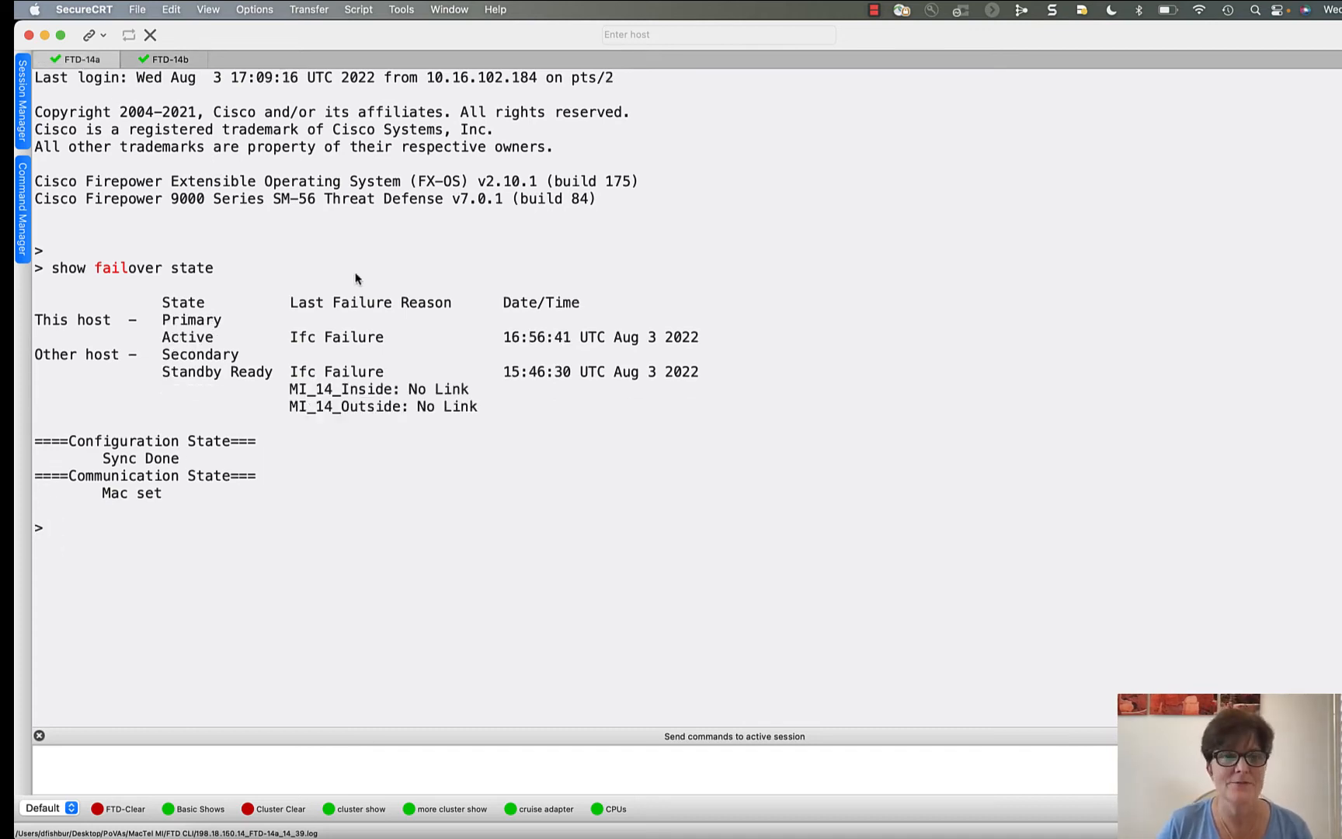
text(show c)
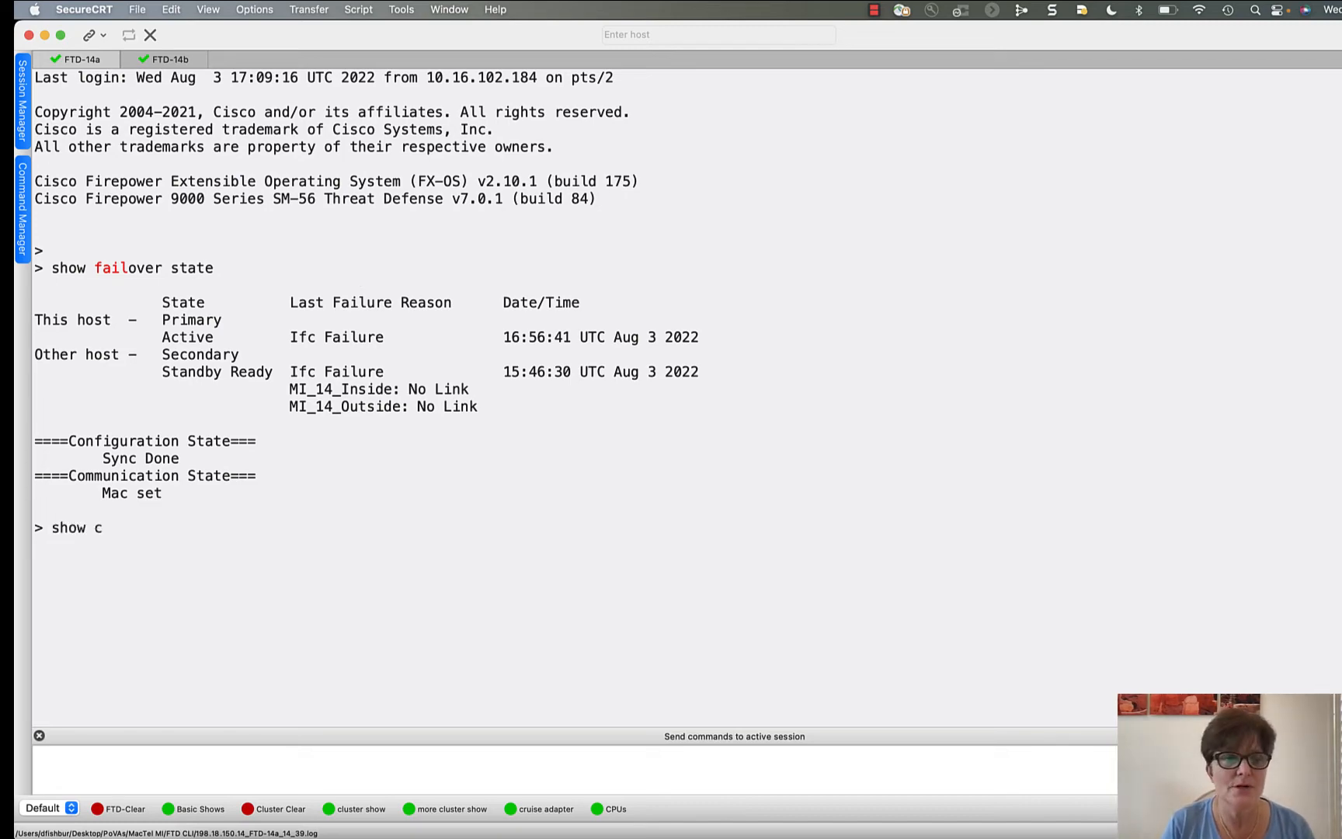
text(onn all)
key(Return)
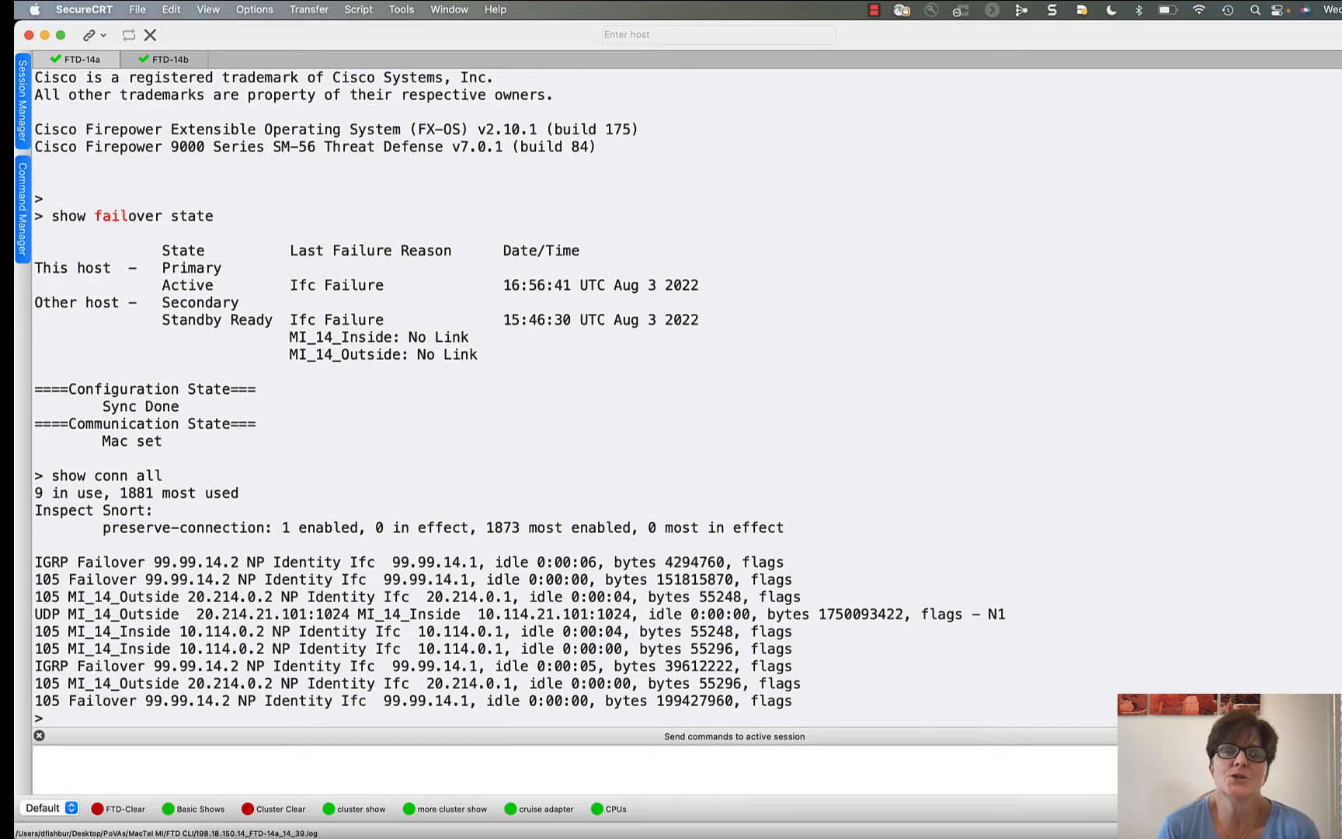
drag(36, 492, 70, 499)
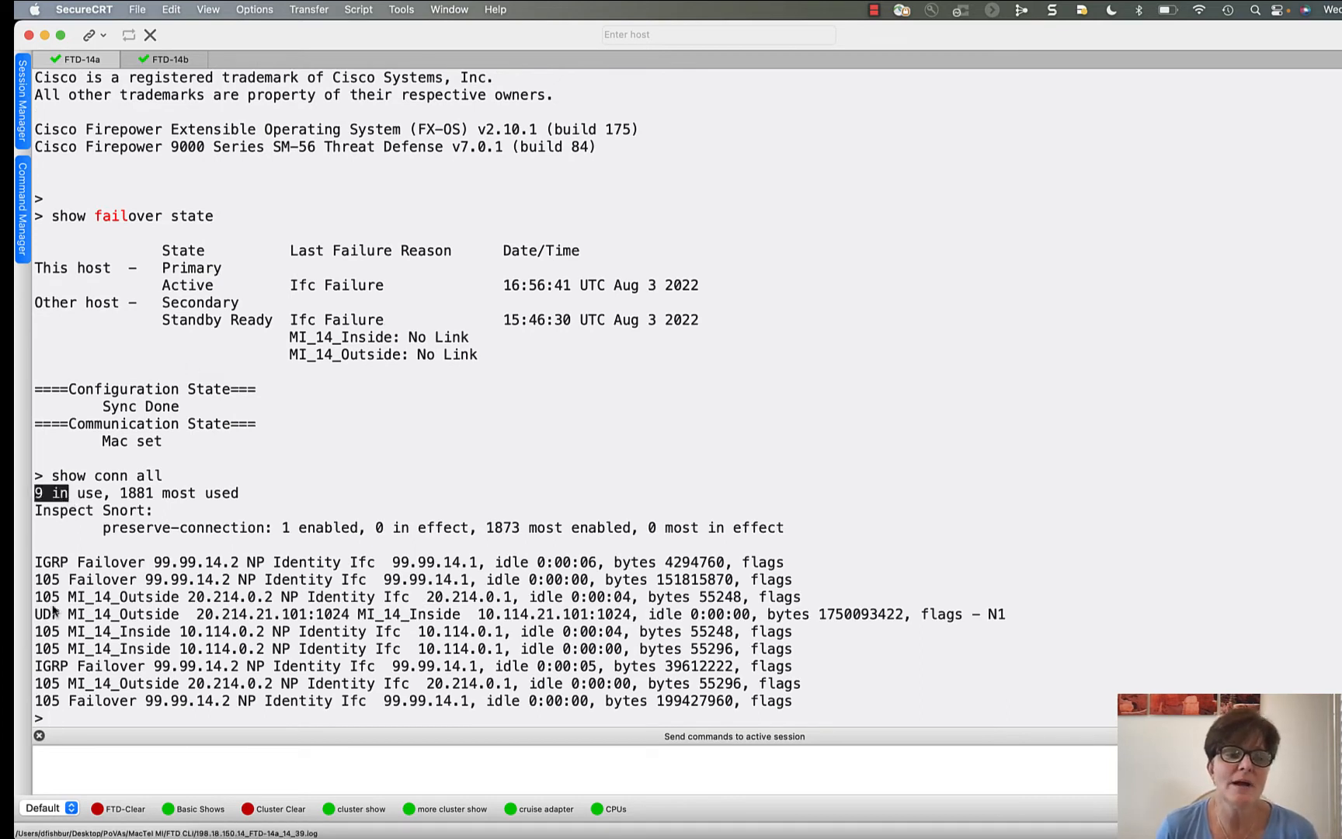
drag(41, 617, 1045, 622)
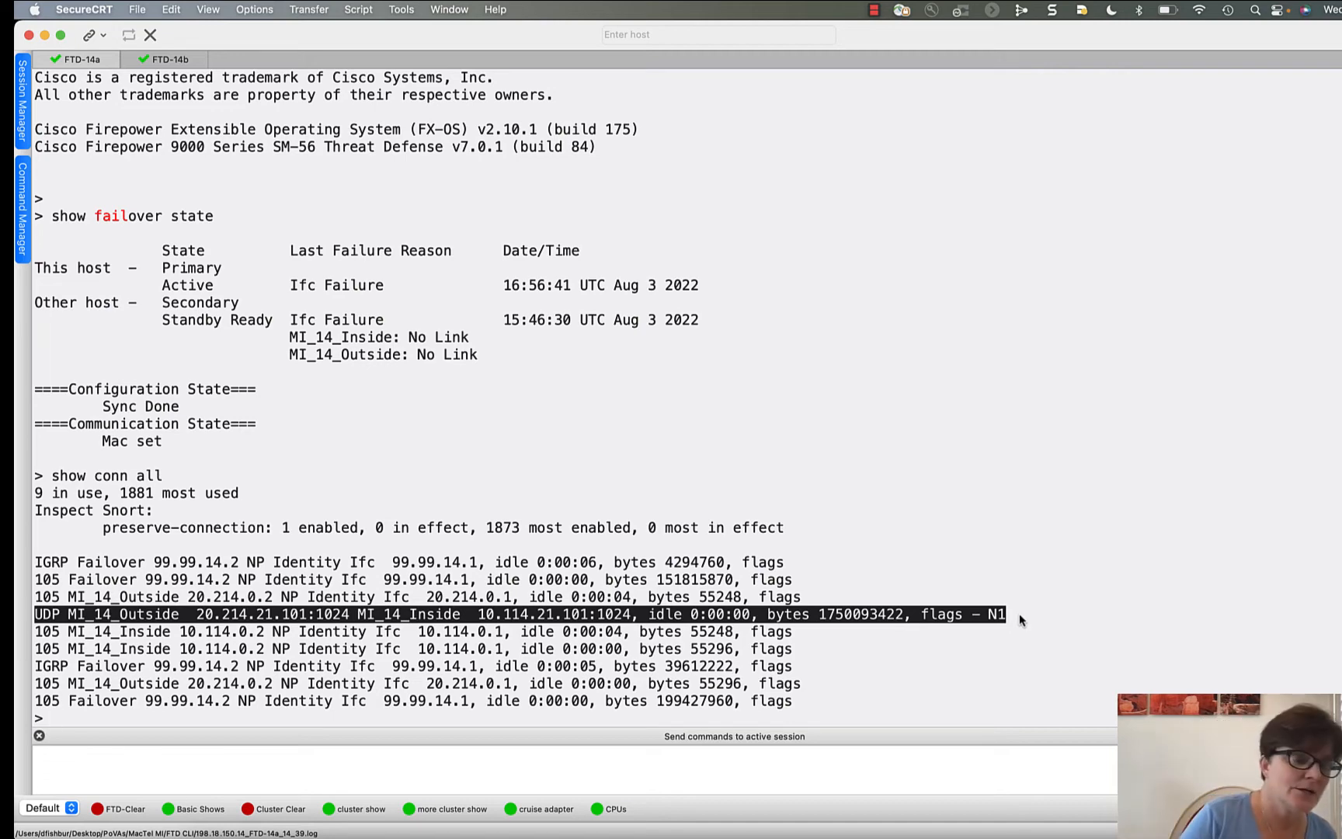
click(285, 553)
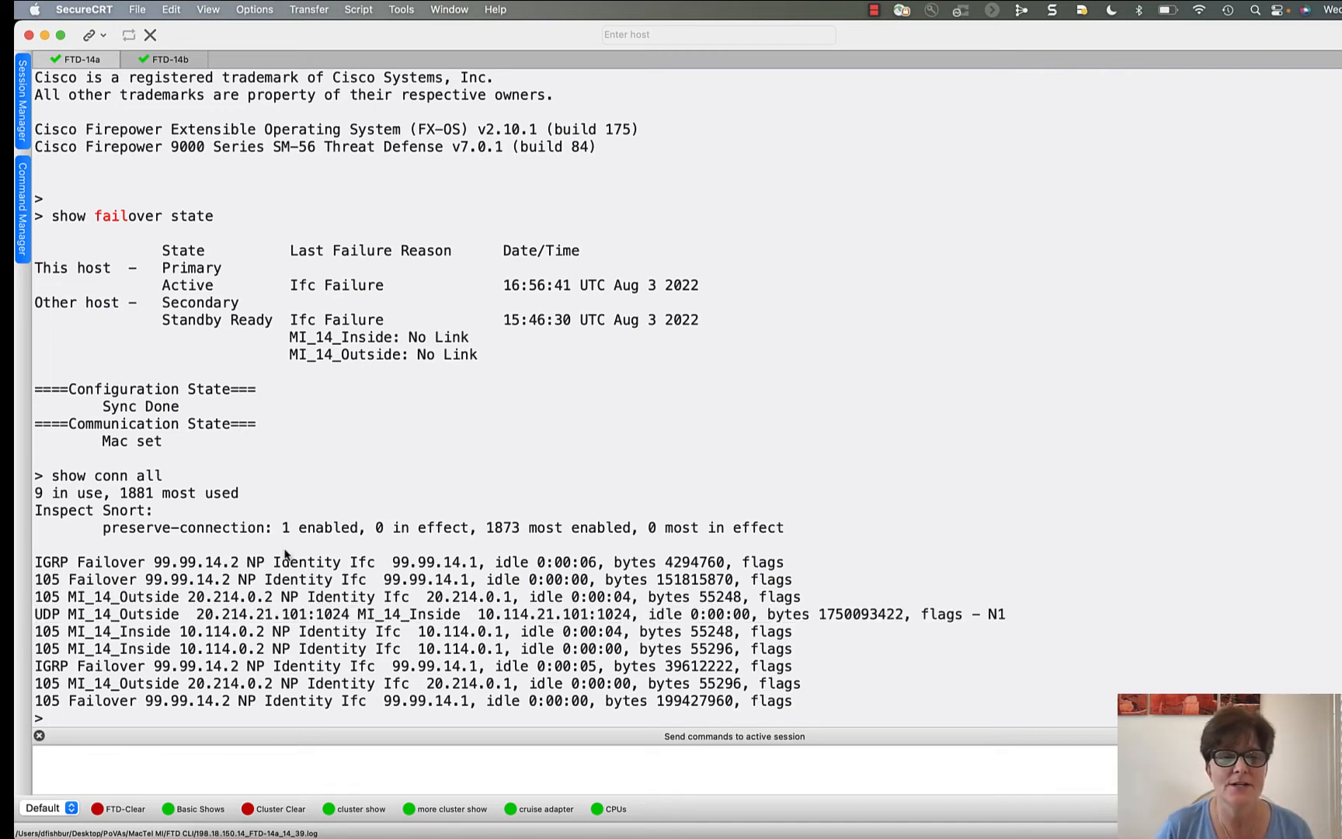
Step: Run "show conn" in the FTD-14a session and highlight the in-use count and the enabled preserve-connection count
text(show conn)
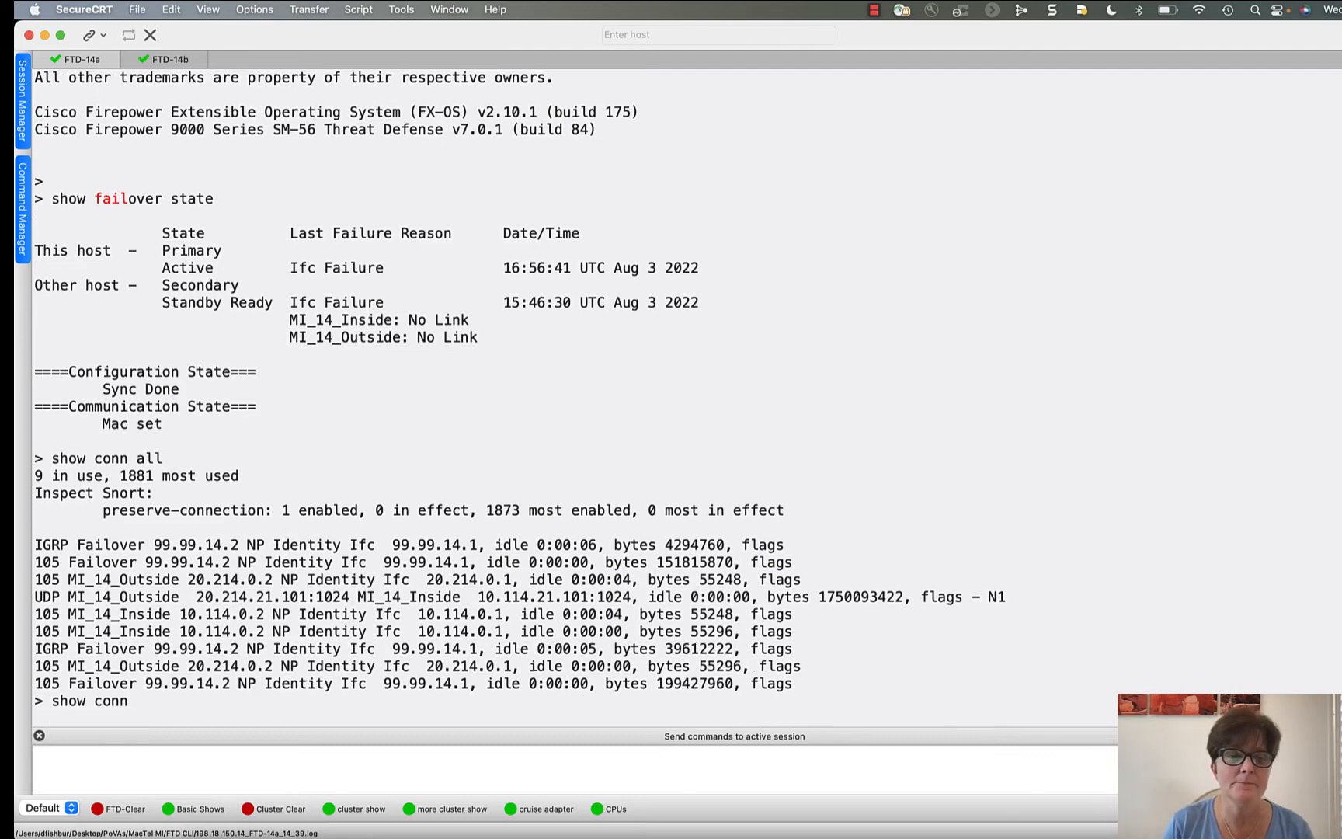
key(Return)
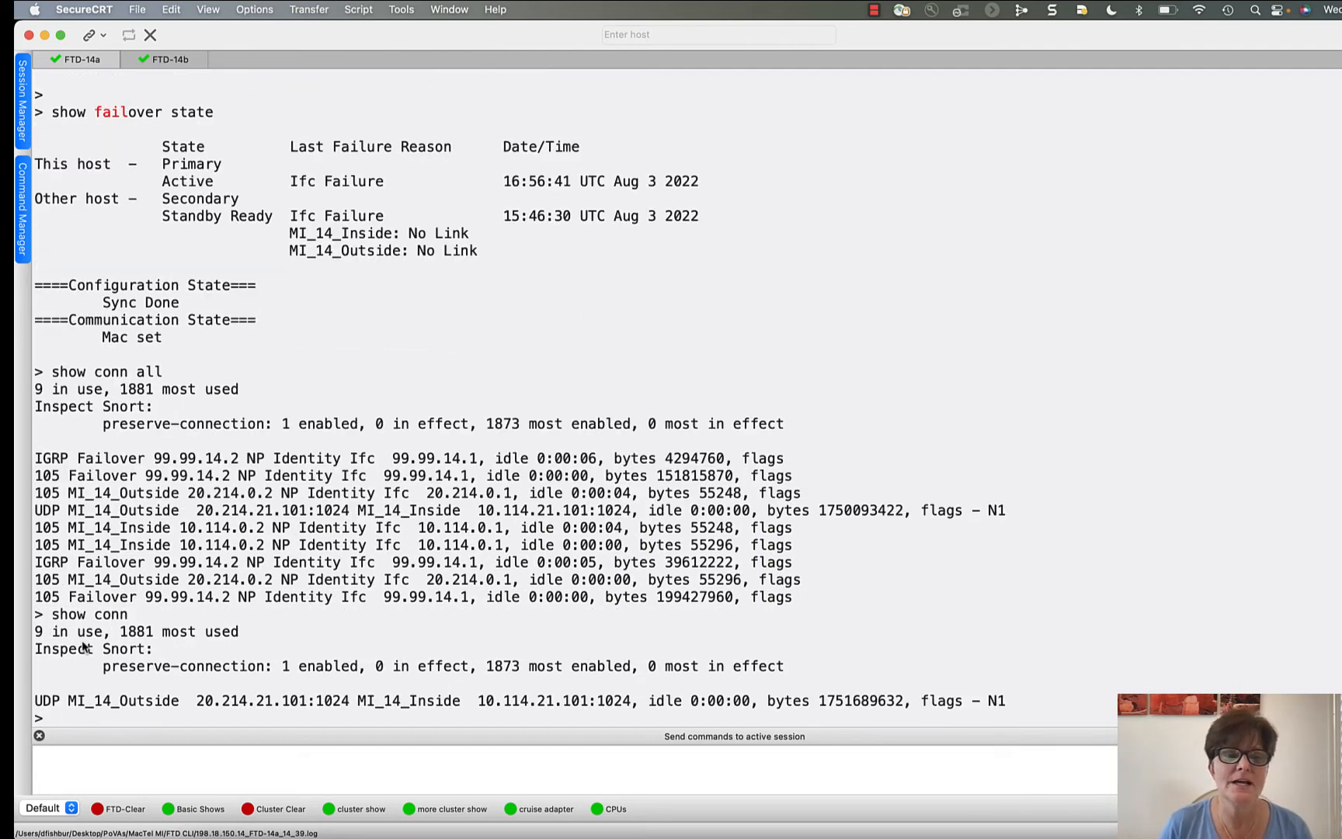
double_click(40, 632)
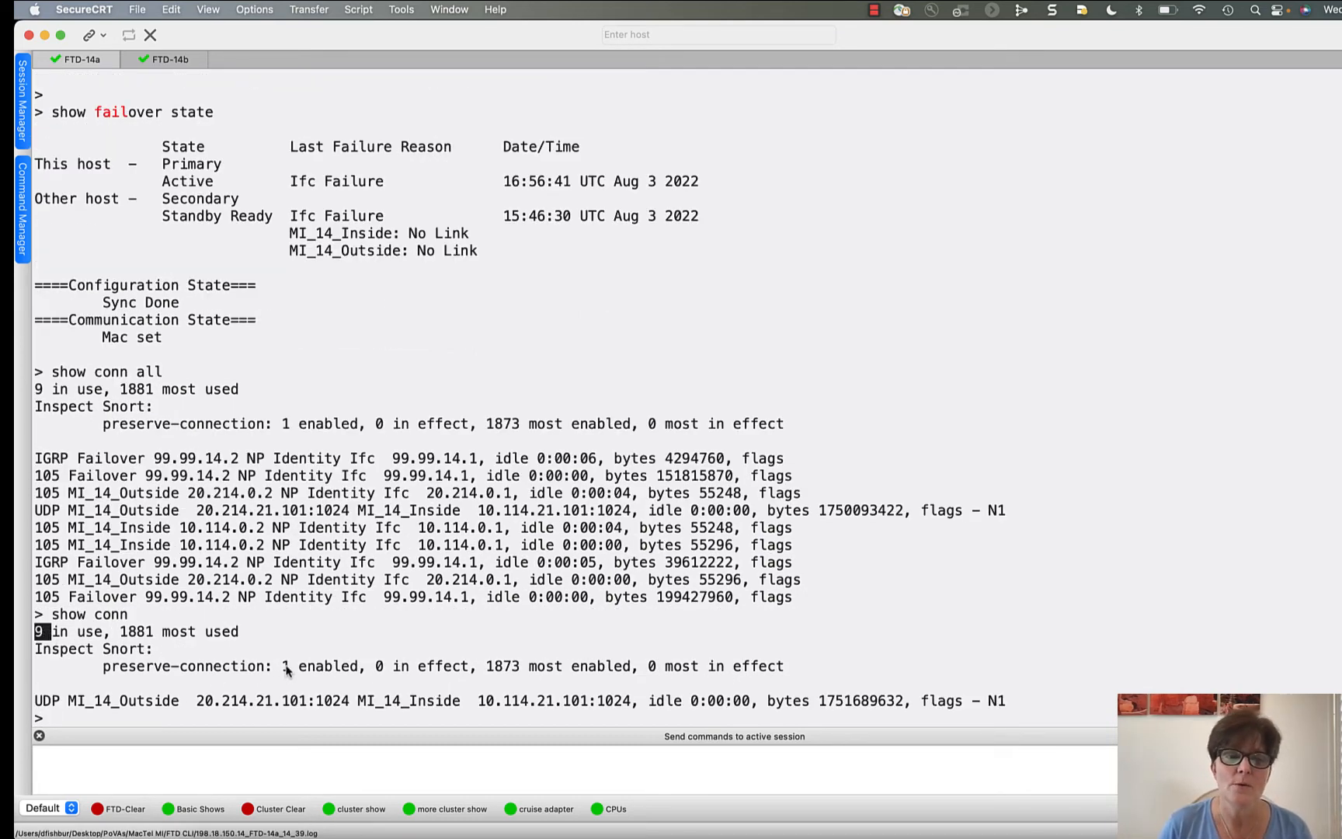
drag(284, 667, 324, 668)
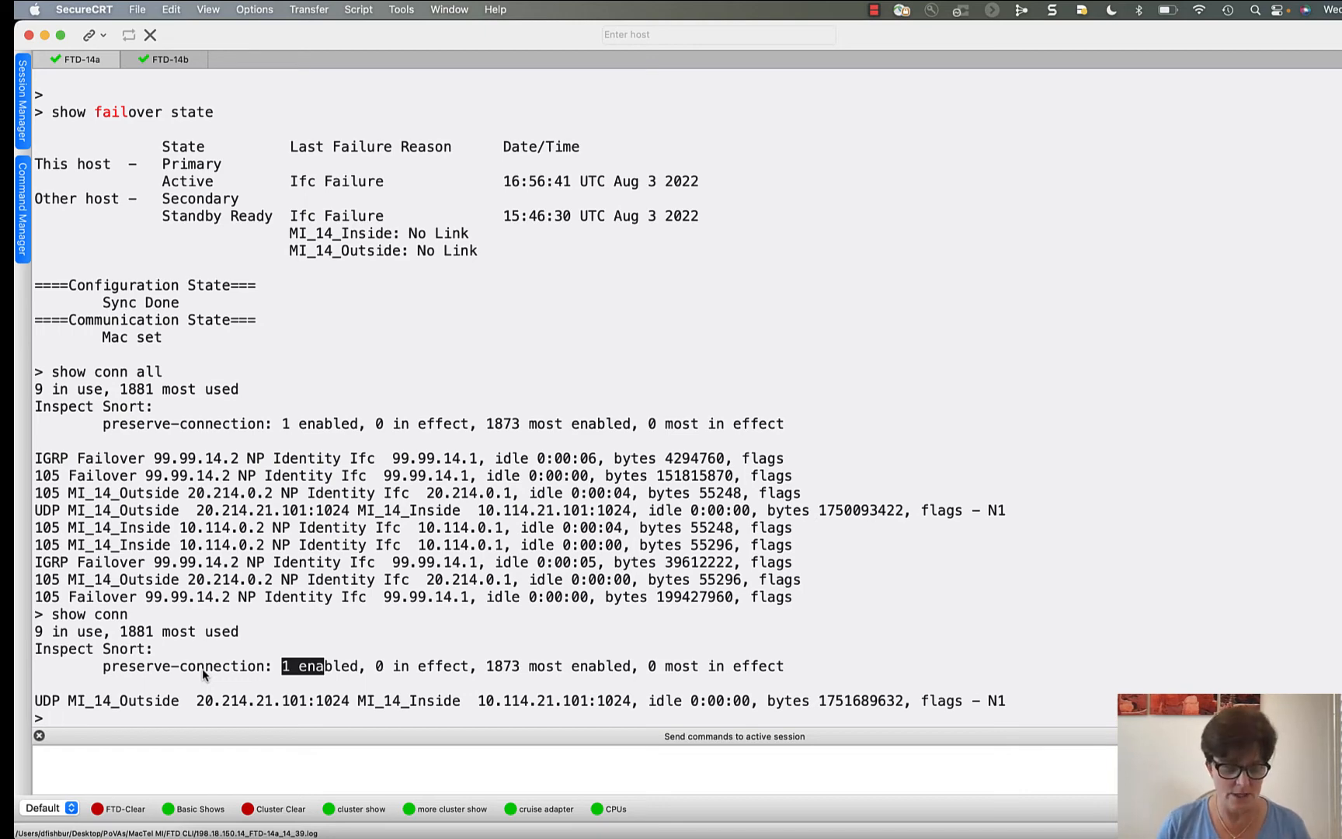
Step: Switch to Spirent TestCenter and examine the generator and receive rates of the Clients and Servers Sudan ports in Basic Traffic Results
key(super+Tab)
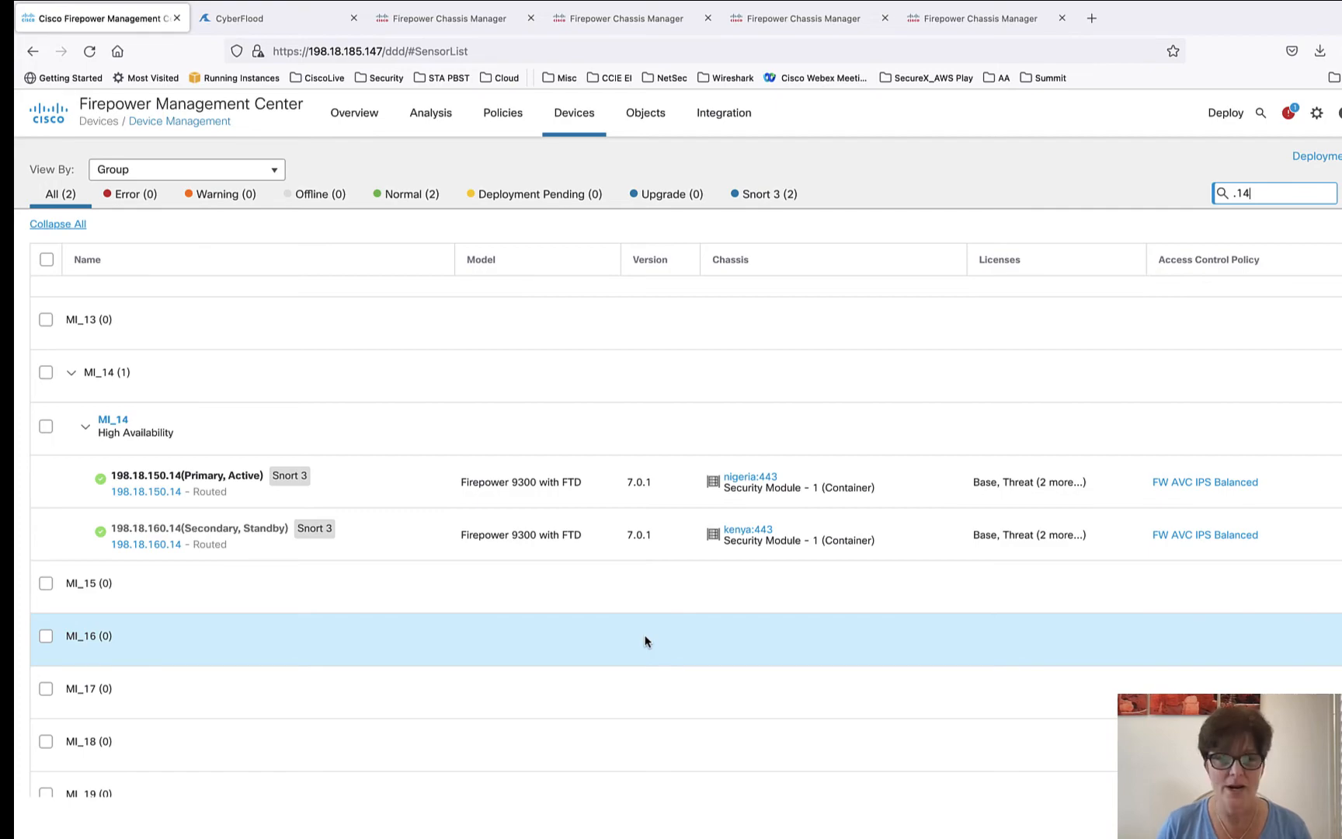
key(super+Tab)
key(super+Tab)
key(super+Tab)
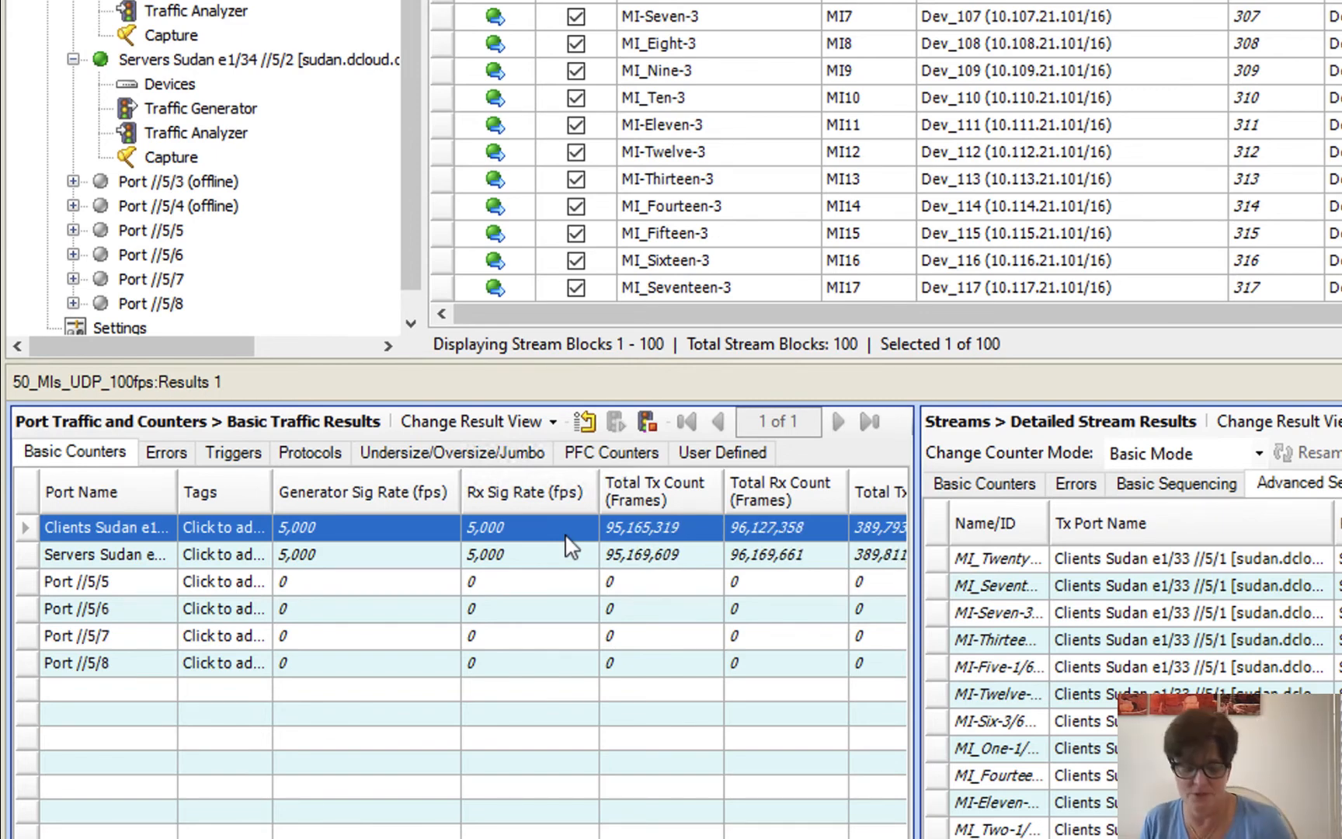
Step: Switch to Firefox and start the MI CC 7.2 CC test in CyberFlood
key(super+Tab)
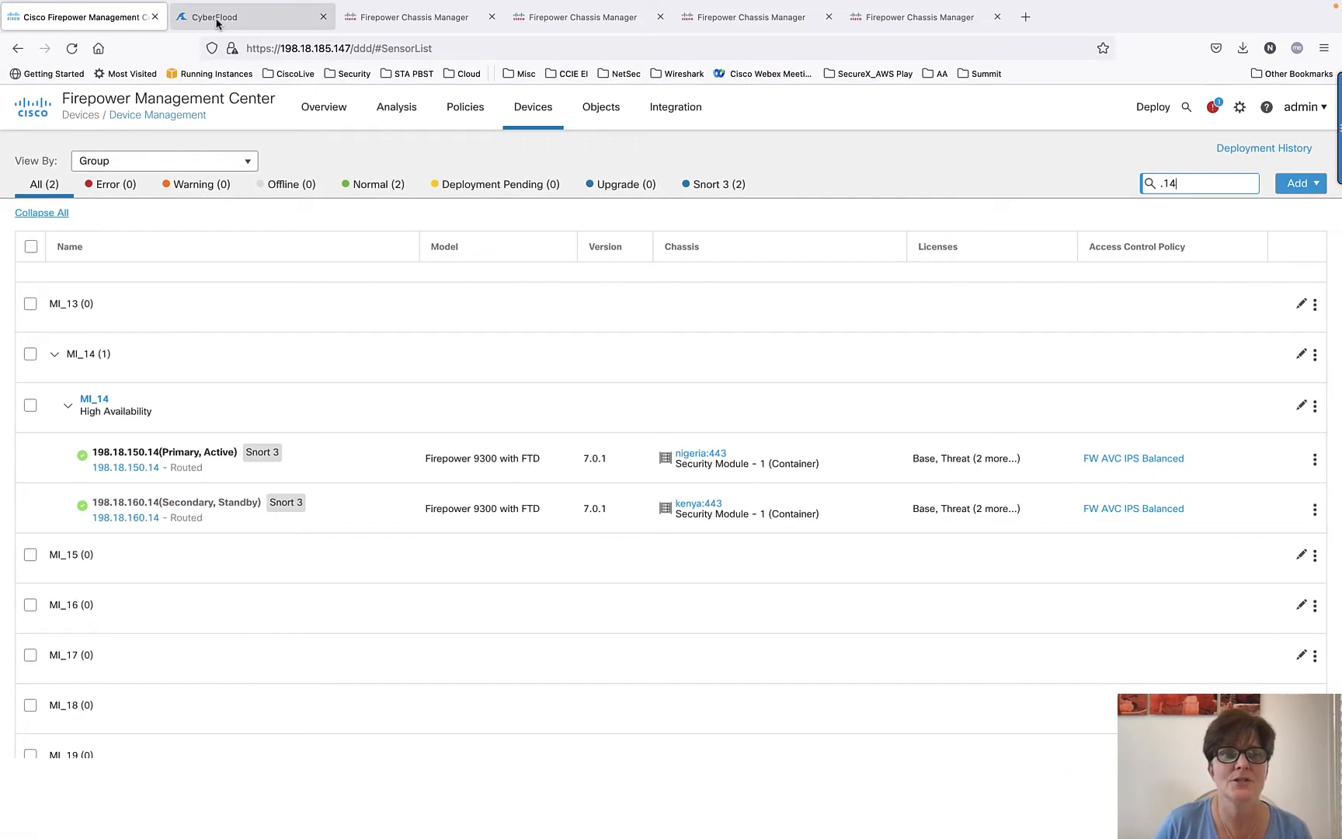
click(218, 18)
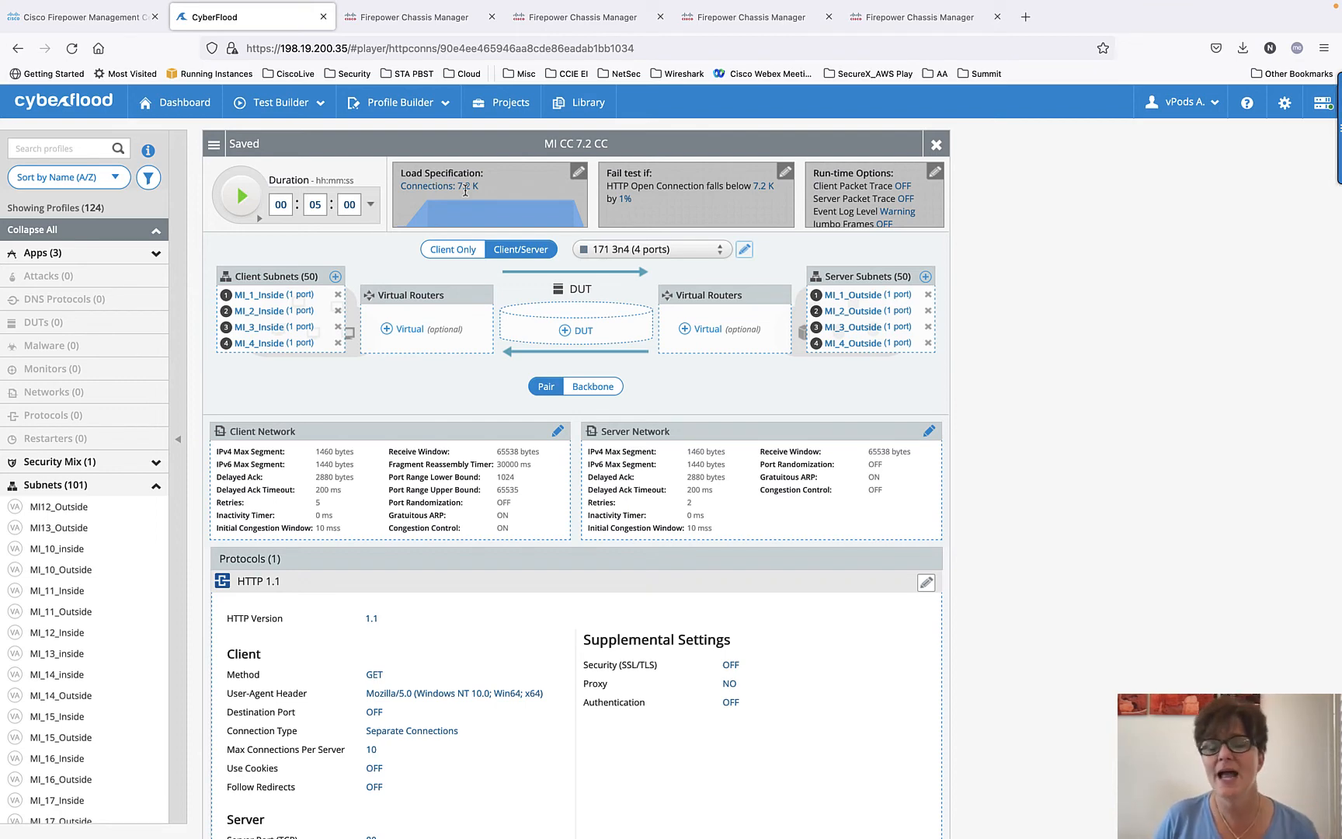
click(239, 196)
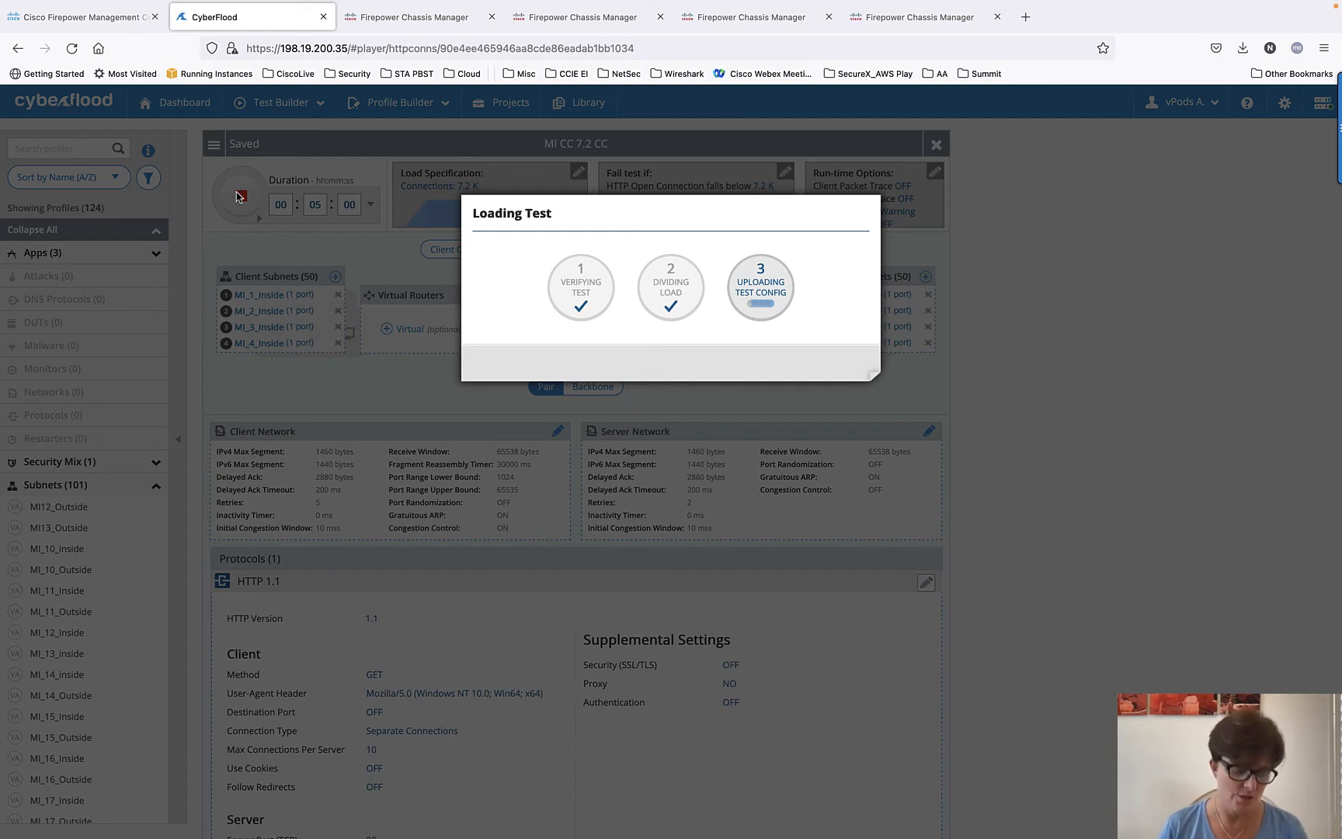
Step: Switch to SecureCRT and highlight the in-use connection count in the FTD-14a "show conn" output
key(super+Tab)
key(super+Tab)
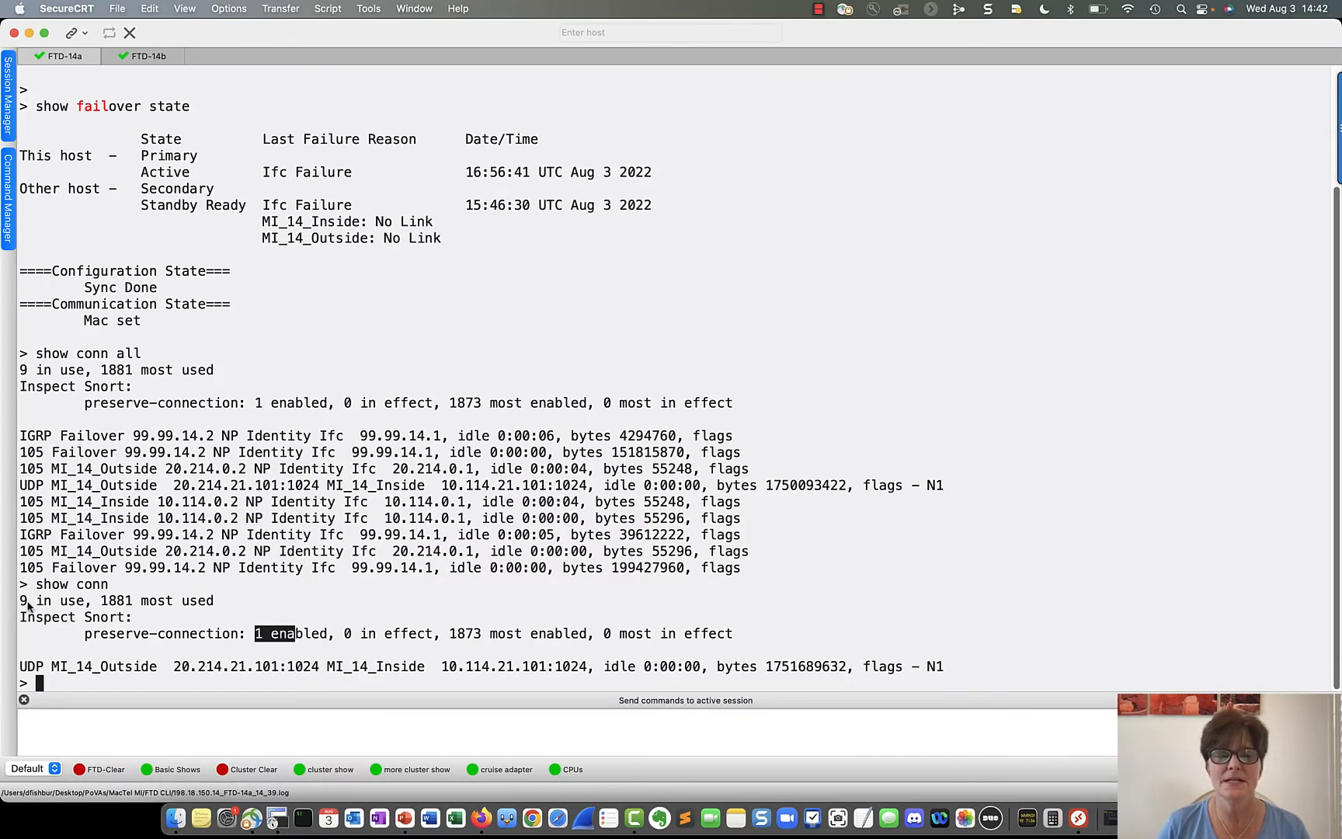
drag(21, 600, 31, 604)
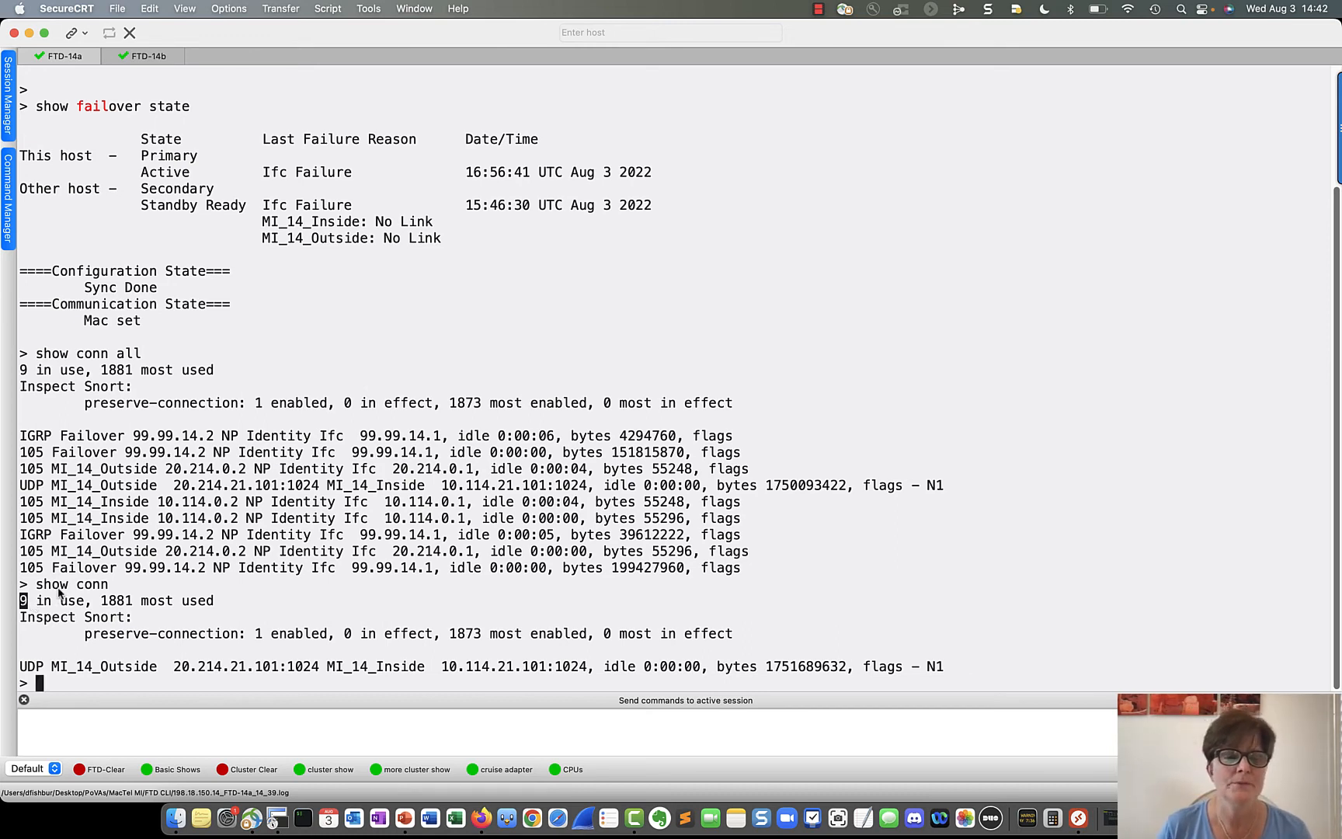
Step: Switch to Firefox, check the running test's Load Specification chart and expand Subnet Data to examine the successful transactions per inside subnet
key(super+Tab)
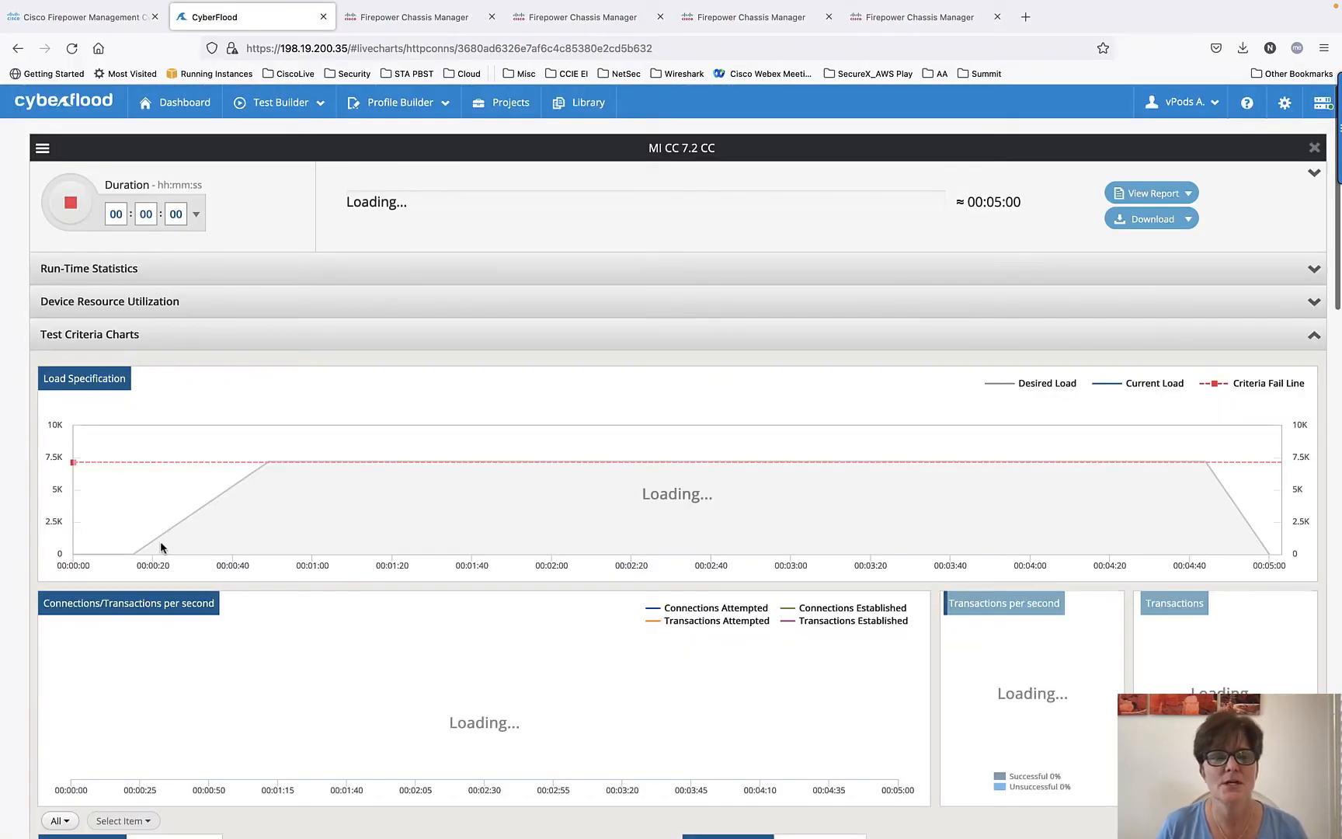
mouse_move(87, 557)
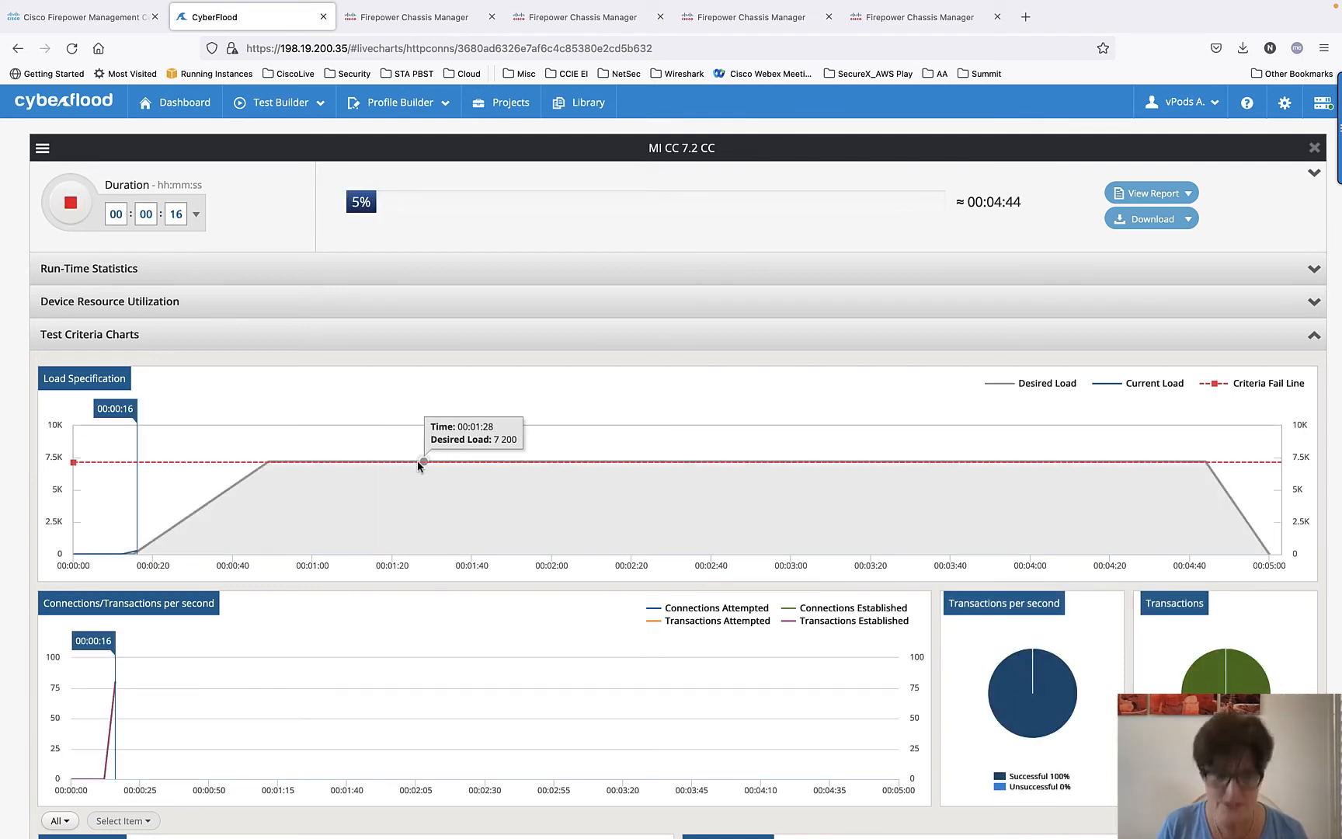
scroll(417, 461, down, 20)
scroll(418, 461, up, 10)
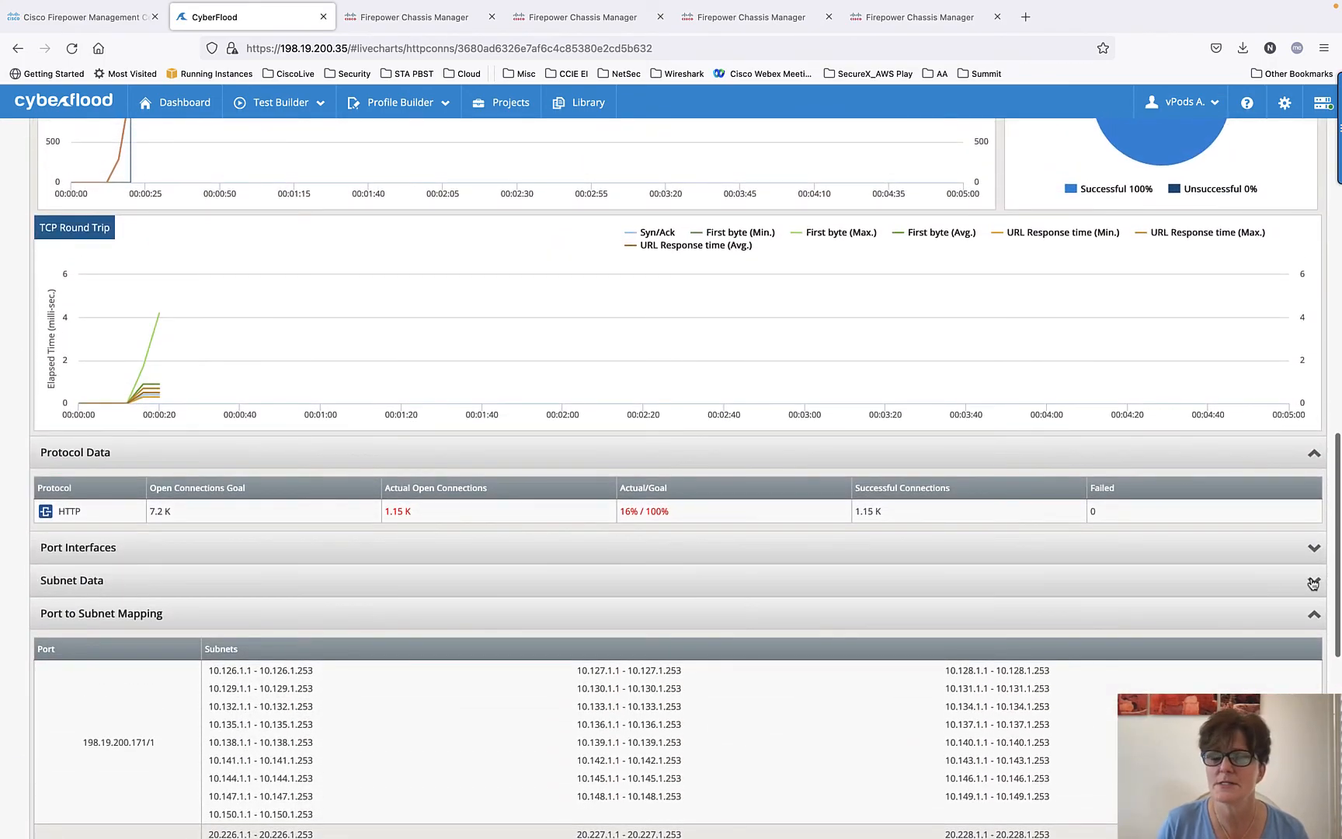
click(1313, 582)
scroll(1158, 588, down, 6)
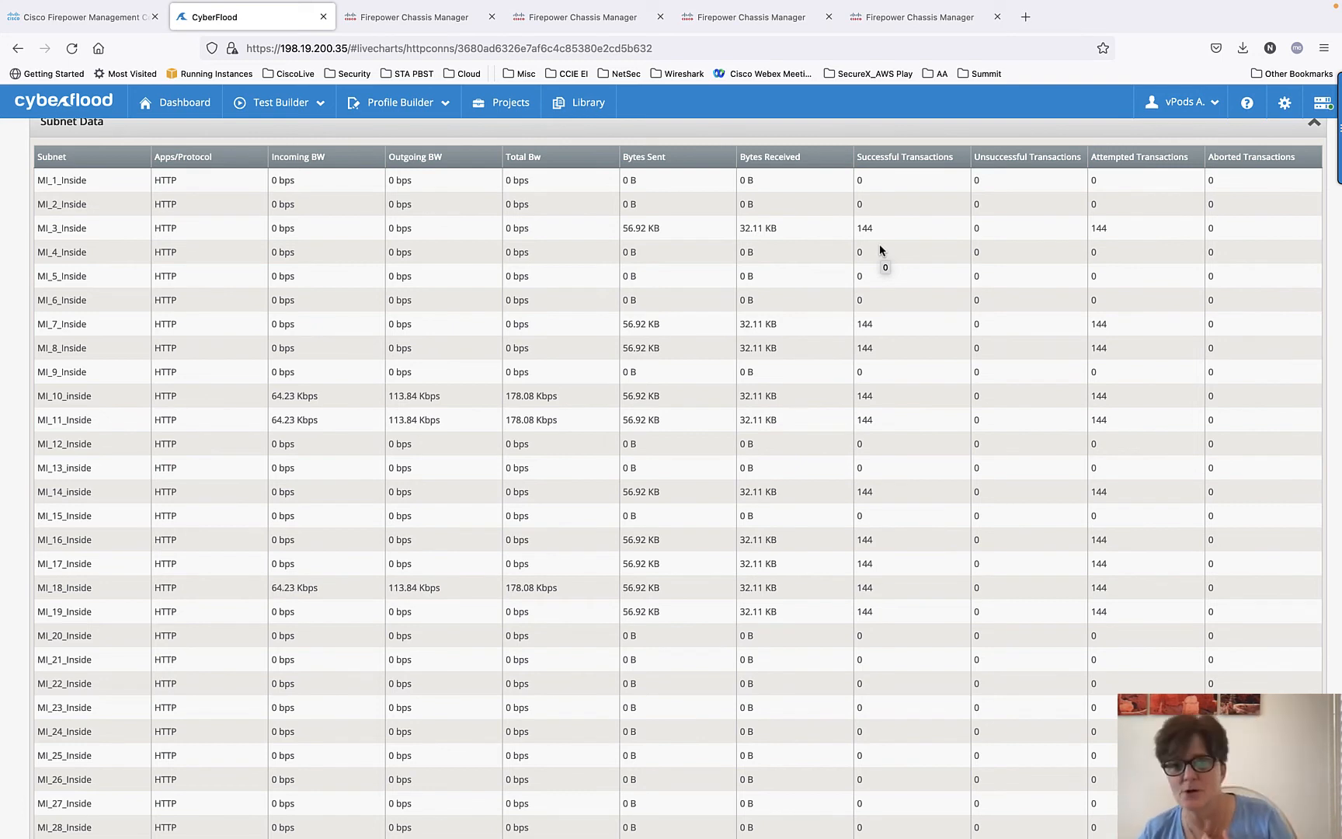
scroll(880, 245, up, 1)
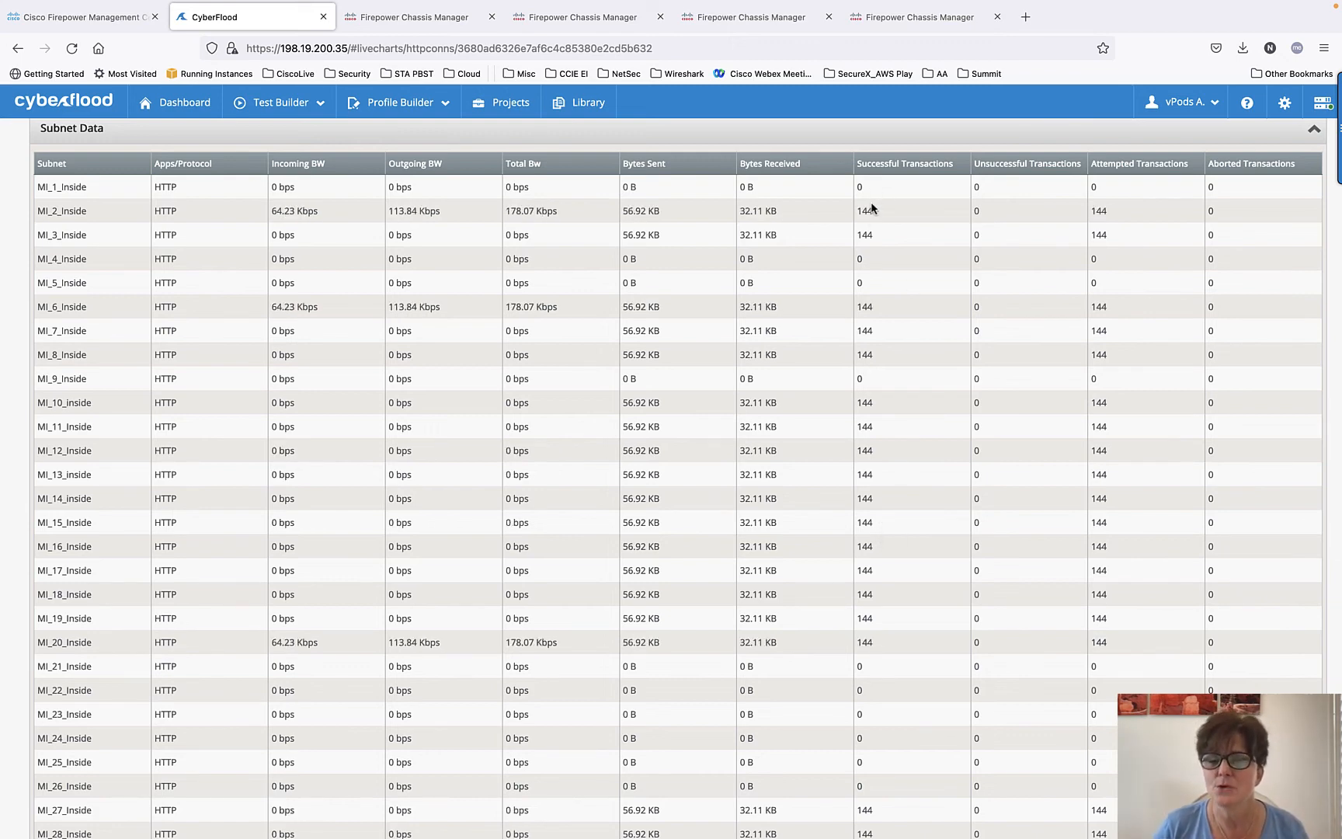
Step: Review the test's load, connection and bandwidth charts and recheck the successful transactions in the Subnet Data table
scroll(923, 395, up, 15)
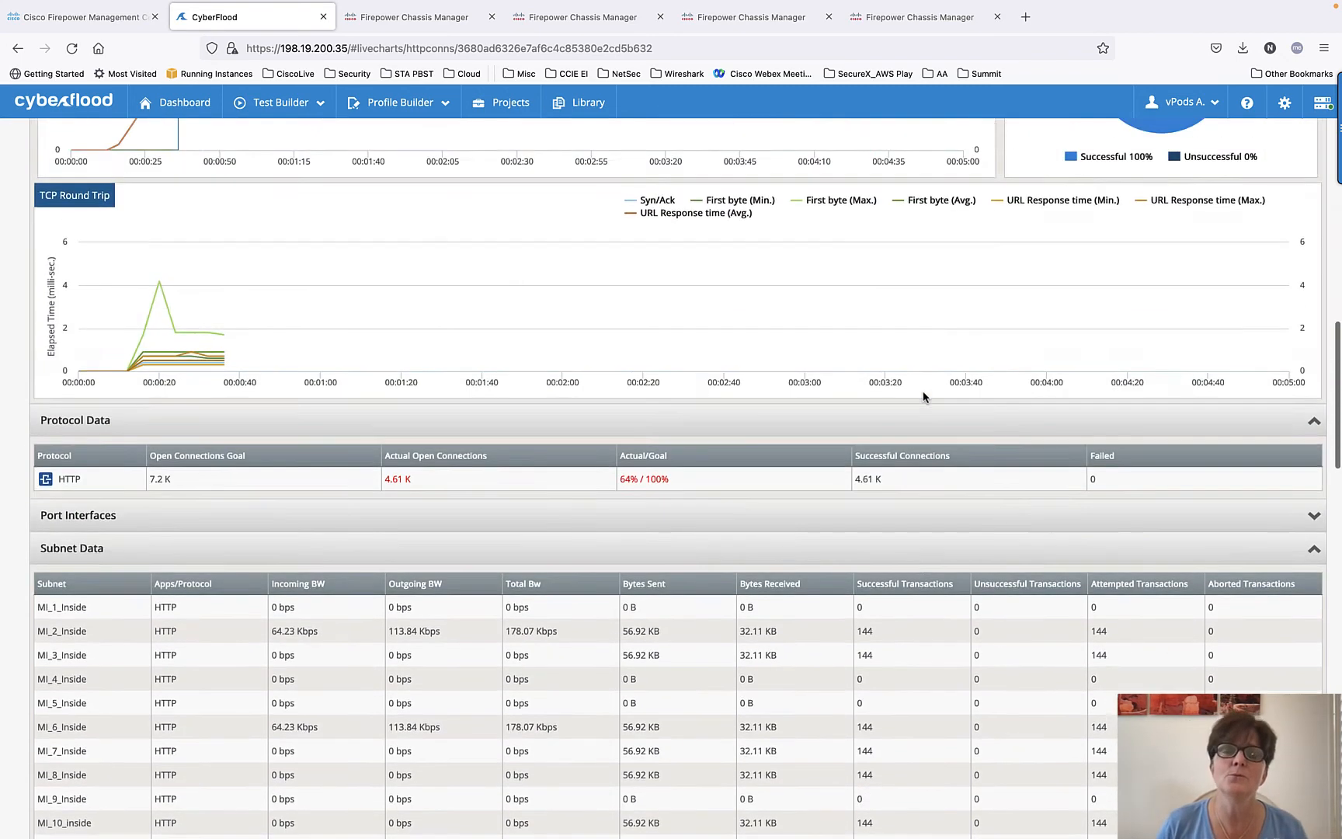
scroll(922, 396, up, 2)
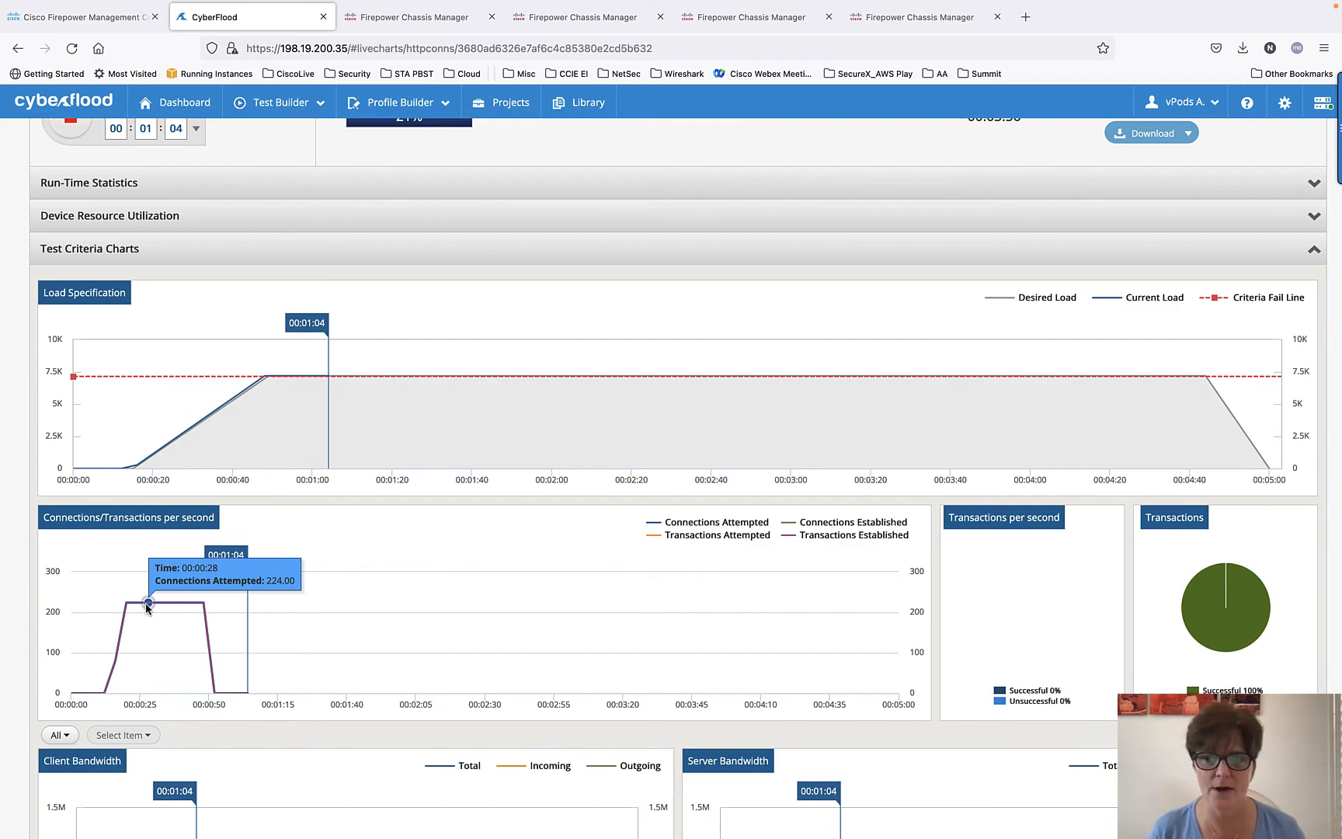
scroll(614, 501, down, 15)
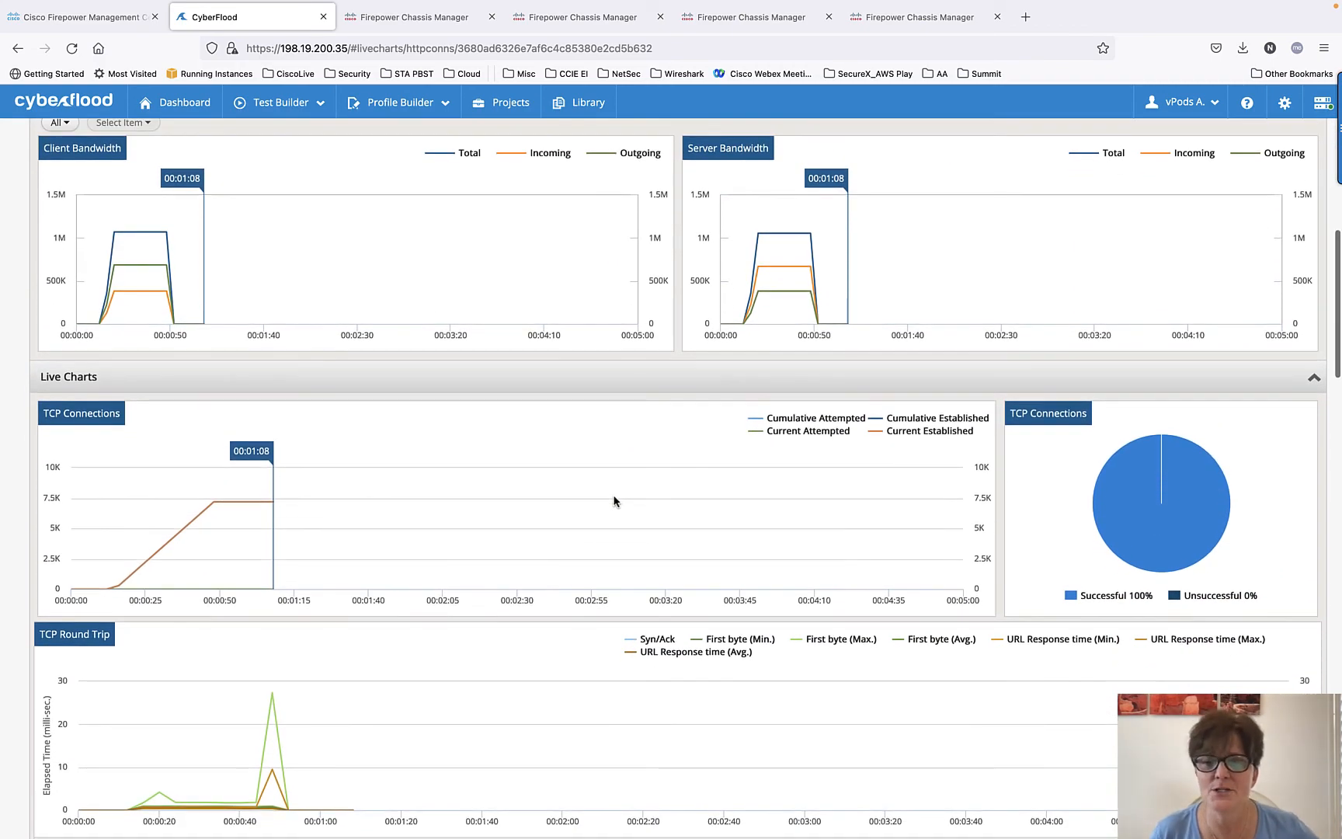
scroll(613, 501, down, 5)
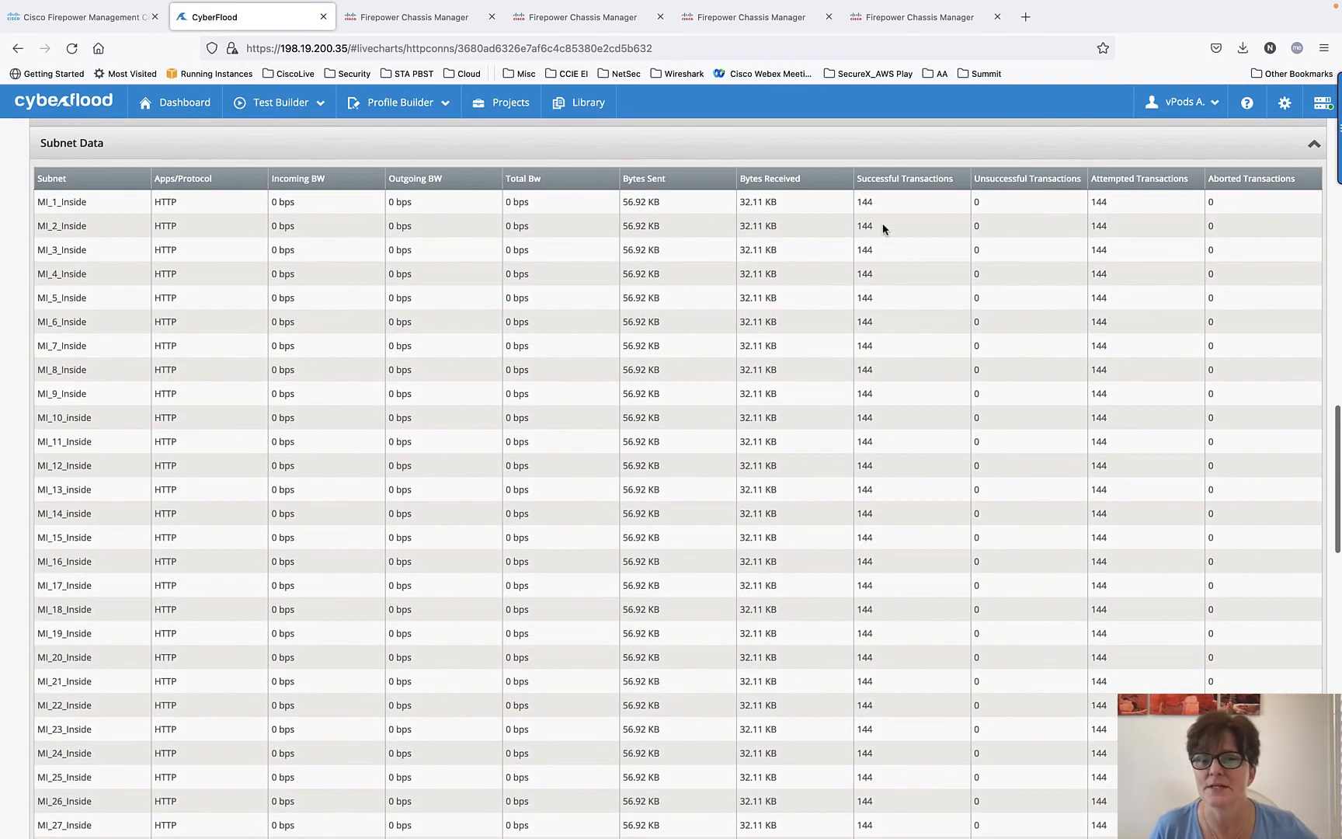
Step: Switch to SecureCRT, run "show conn count" in the FTD-14a session and highlight the in-use counts before and during the test
key(super+Tab)
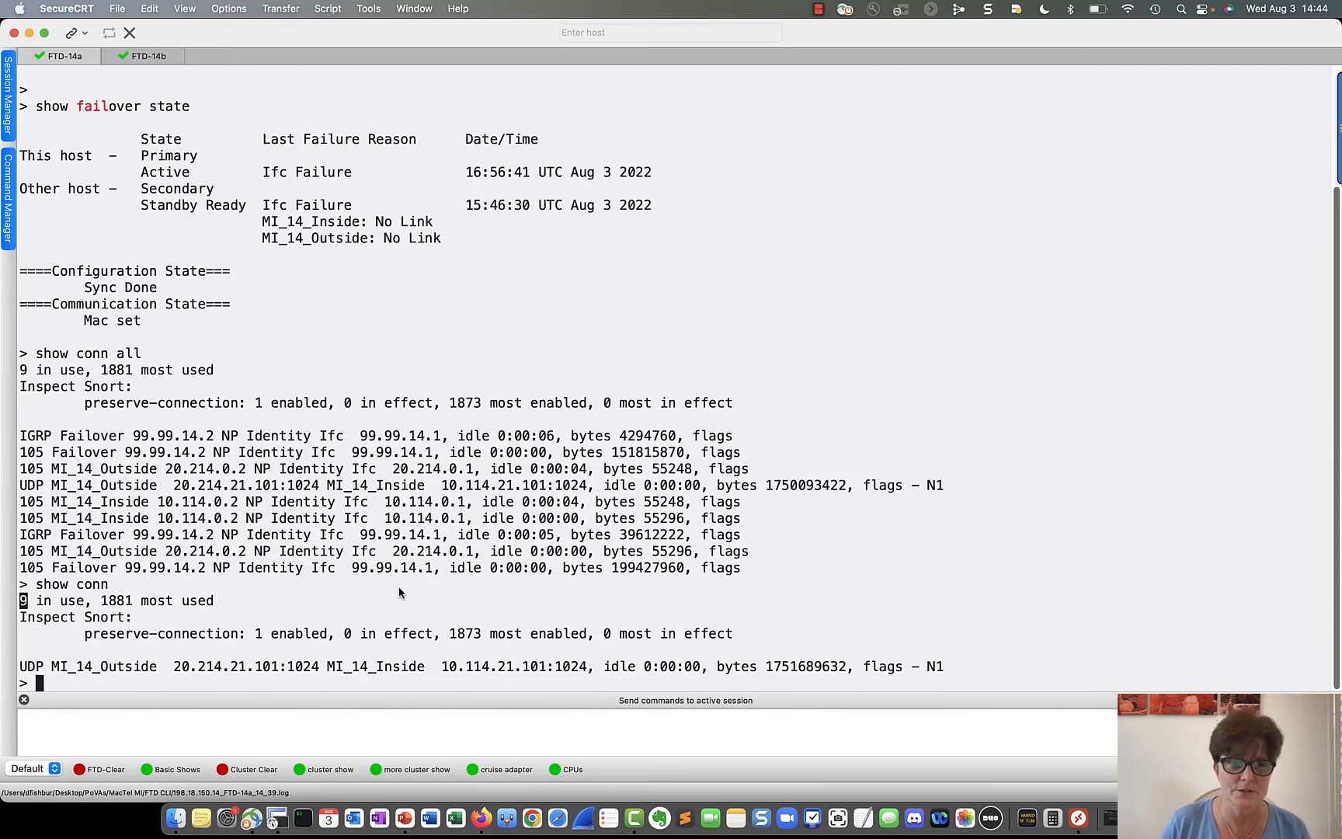
text(show conn)
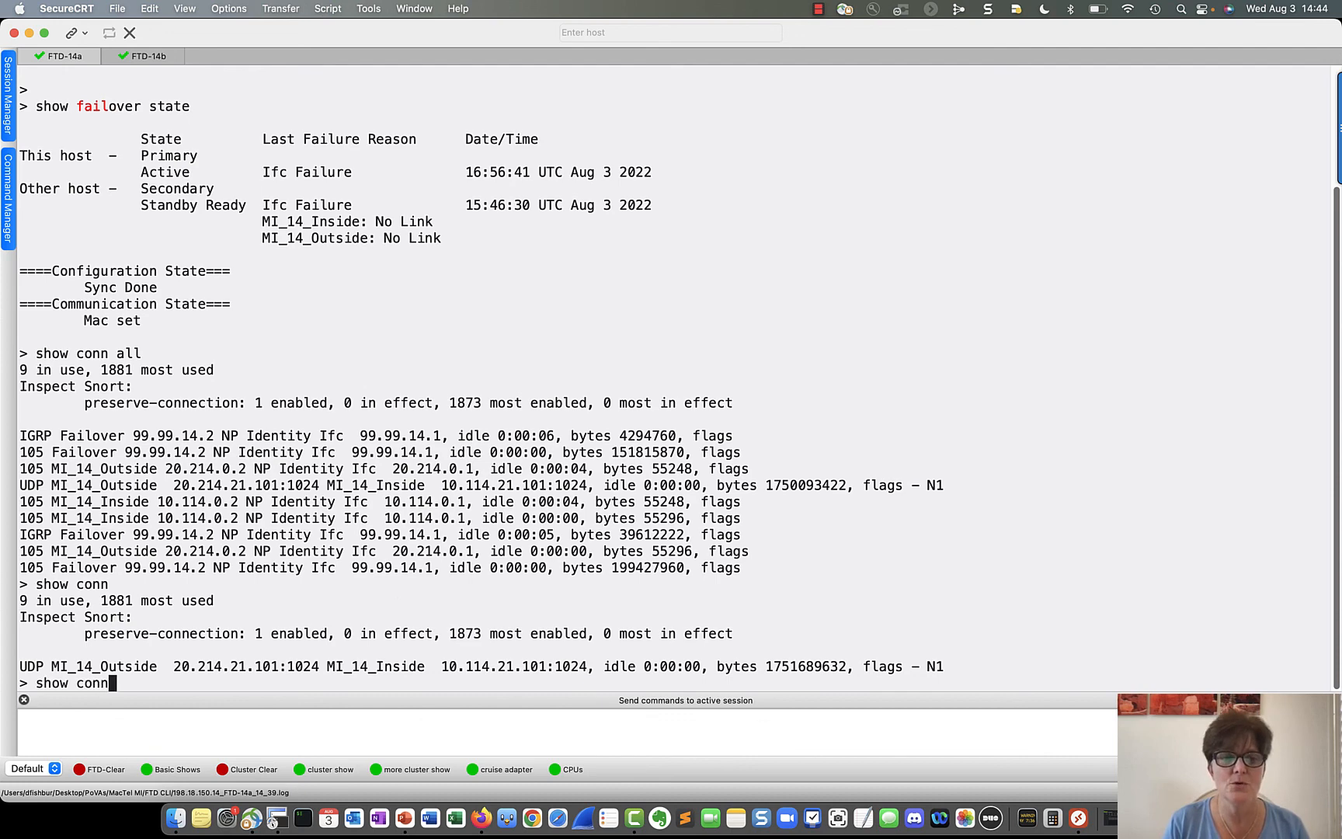
text( count)
key(Return)
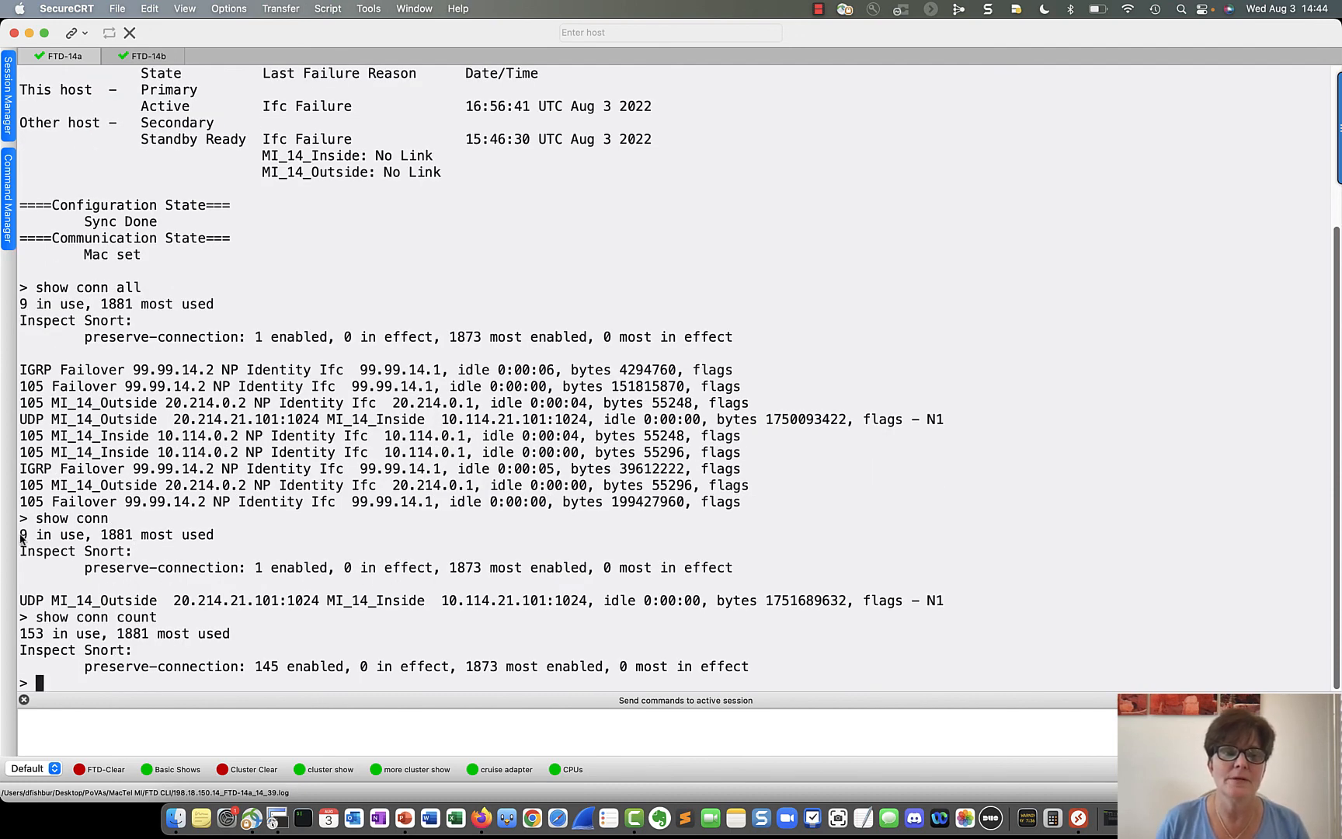
drag(20, 534, 71, 540)
drag(21, 633, 69, 637)
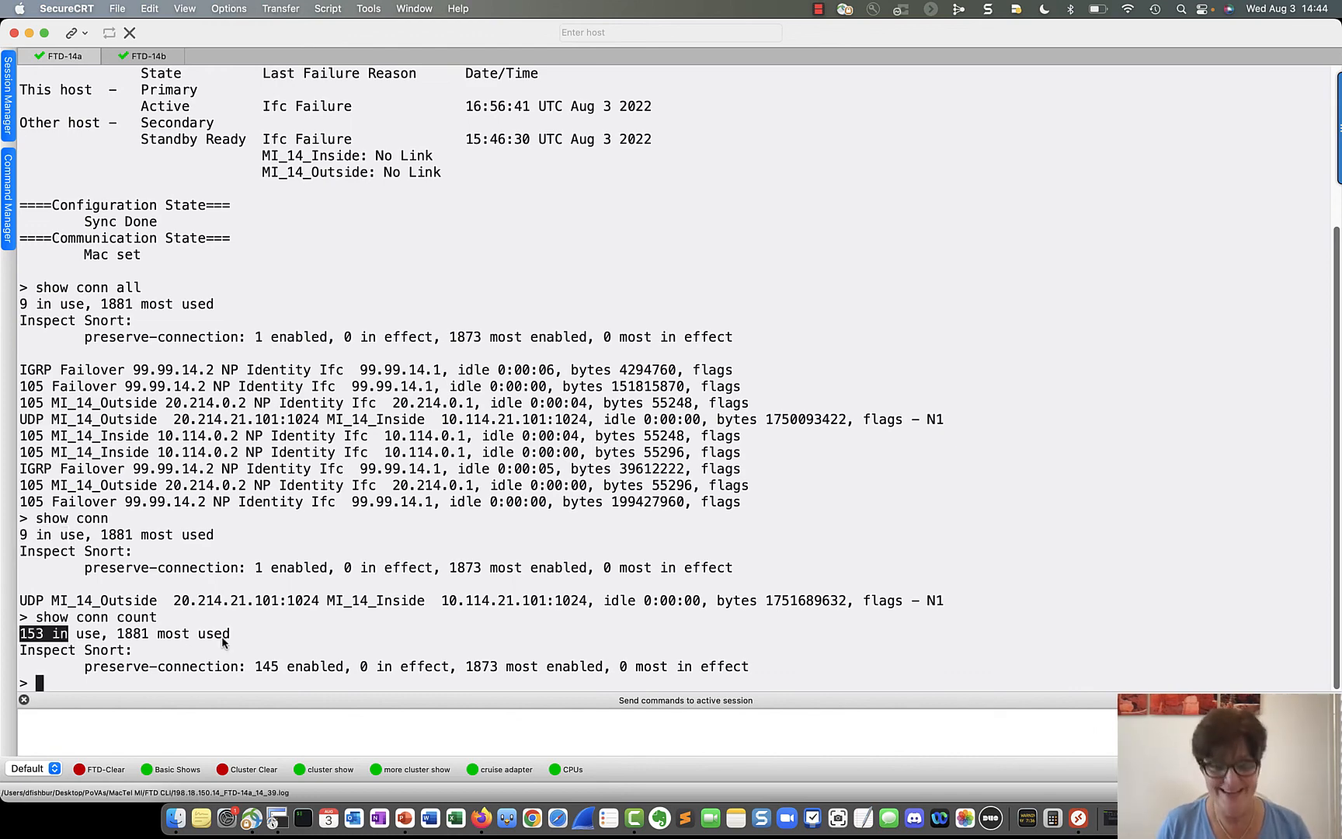
Step: Switch to Firefox and open the Product Updates page in the Firepower Management Center
key(super+Tab)
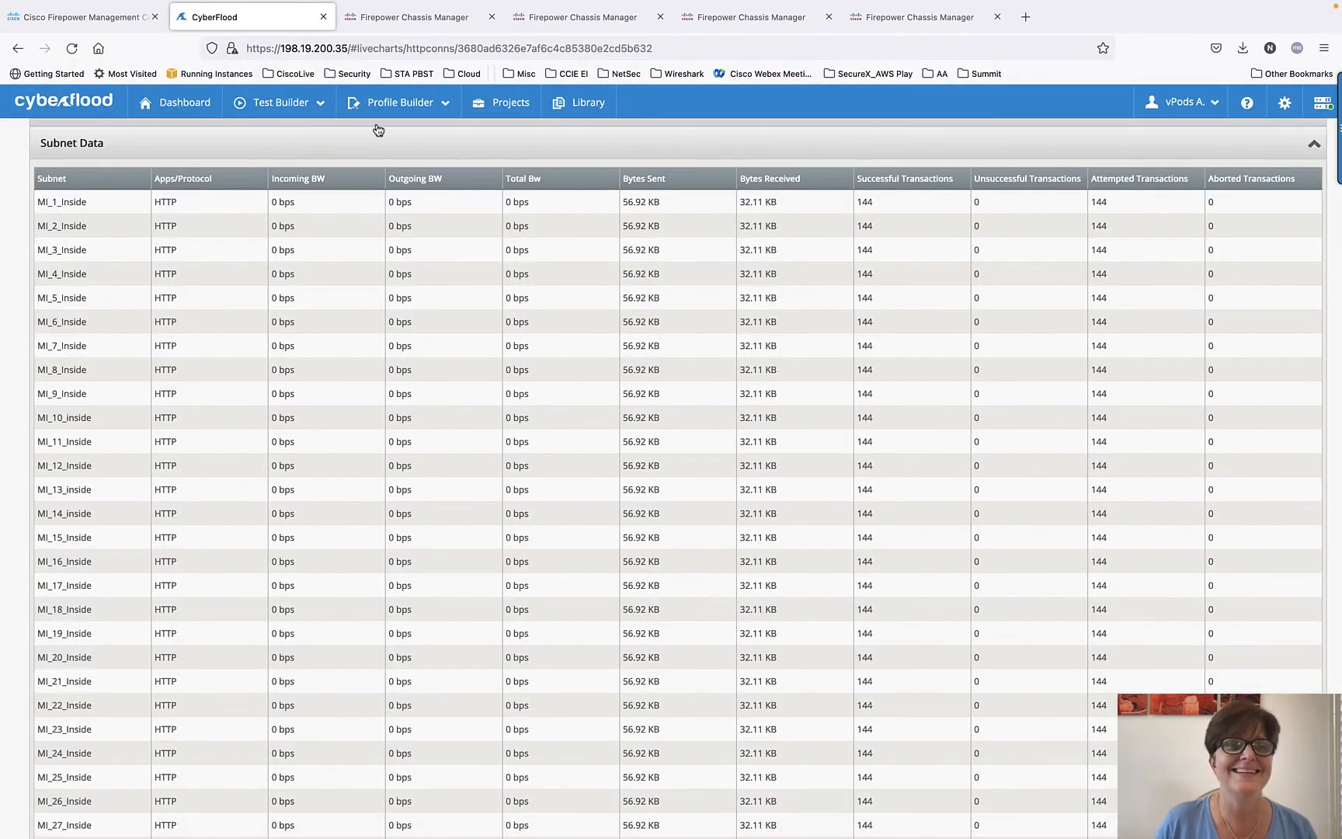
click(119, 19)
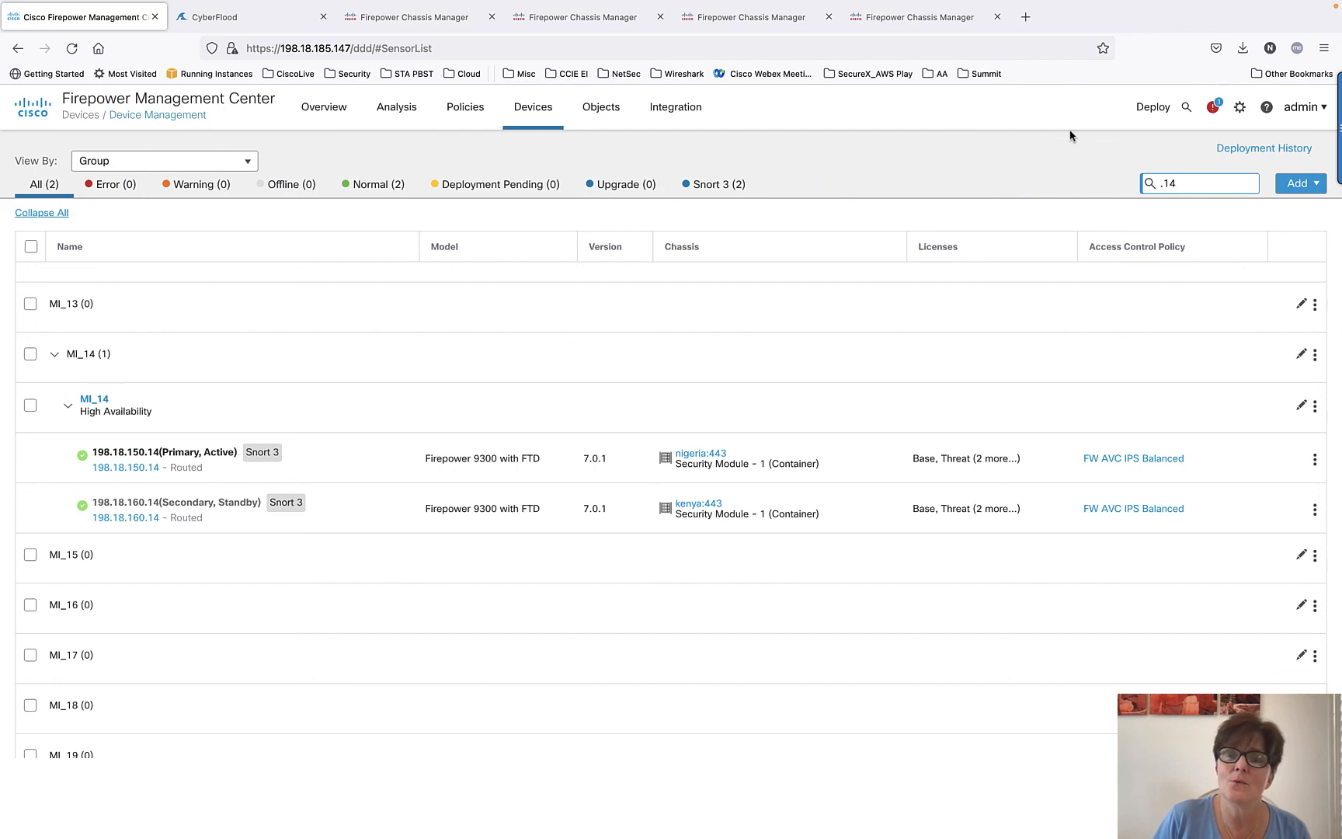
click(1241, 111)
click(1006, 218)
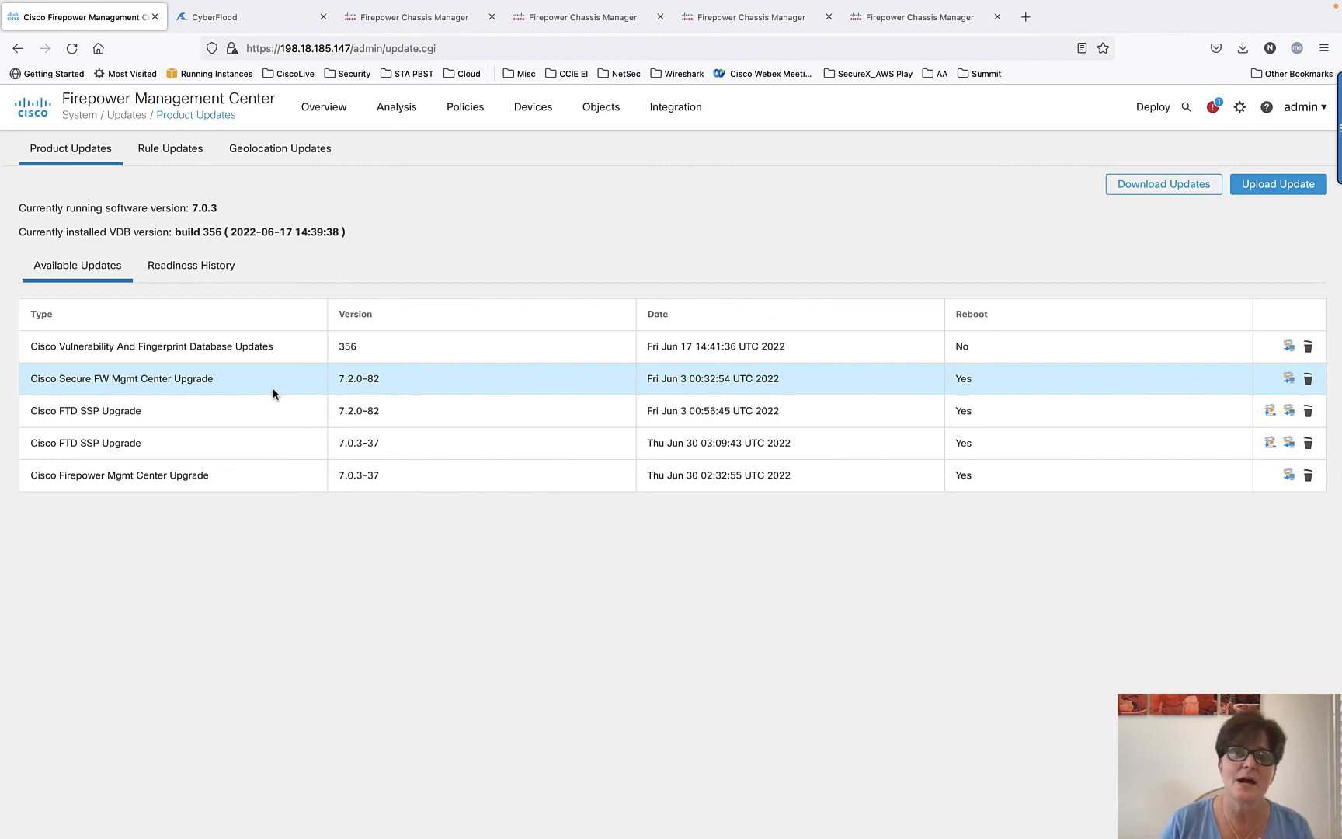
Step: Switch to the PowerPoint slide show and advance to the Multi Instance Firewall Fun HA slide
key(super+Tab)
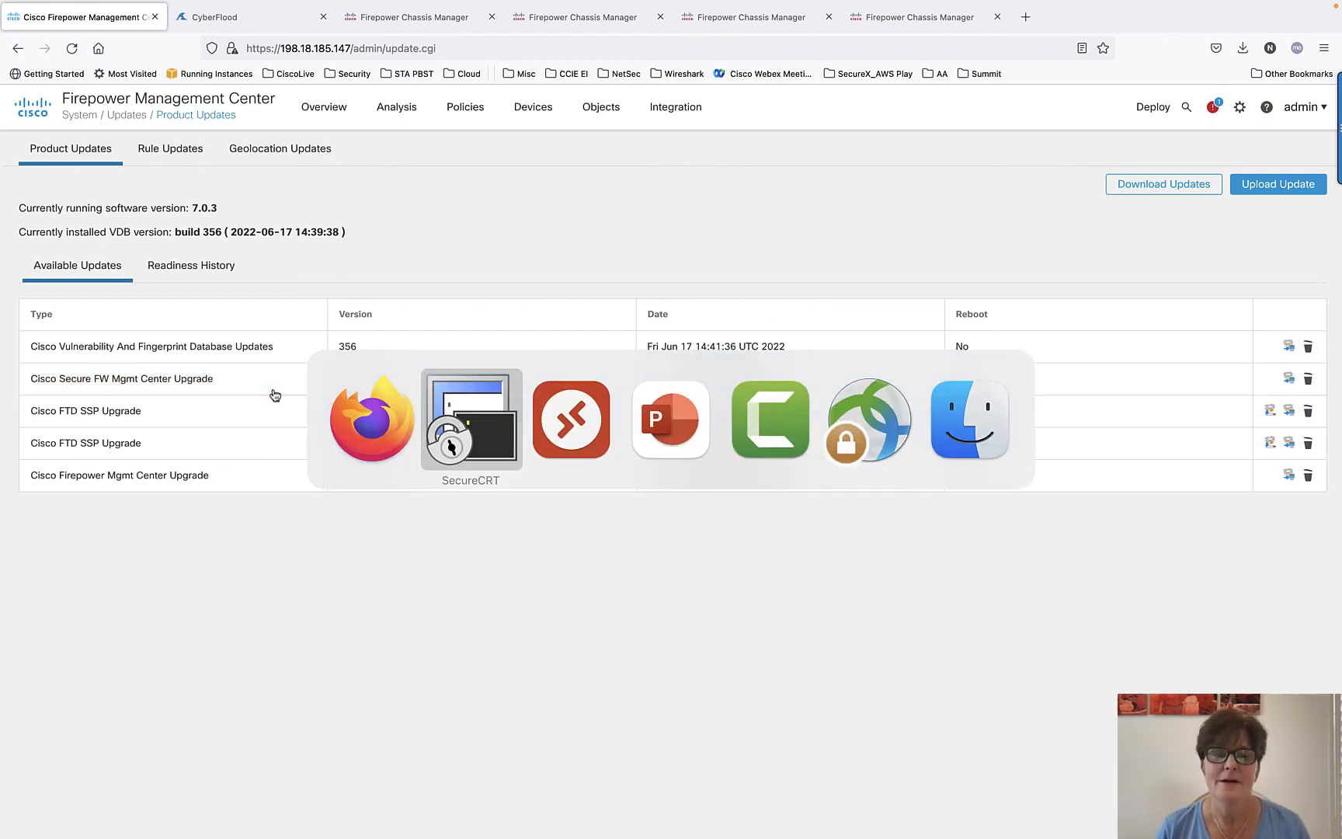
key(super+Tab)
key(super+Tab)
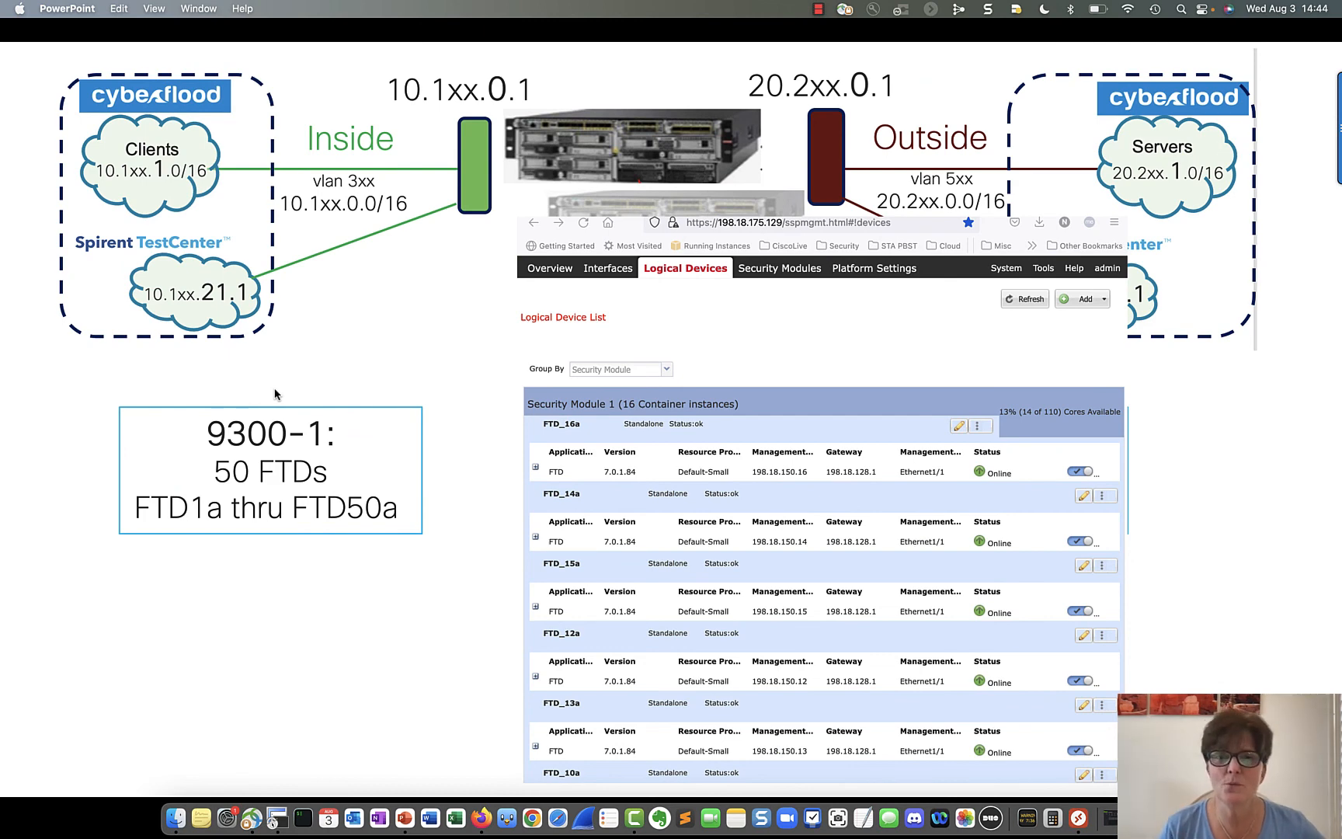
key(Right)
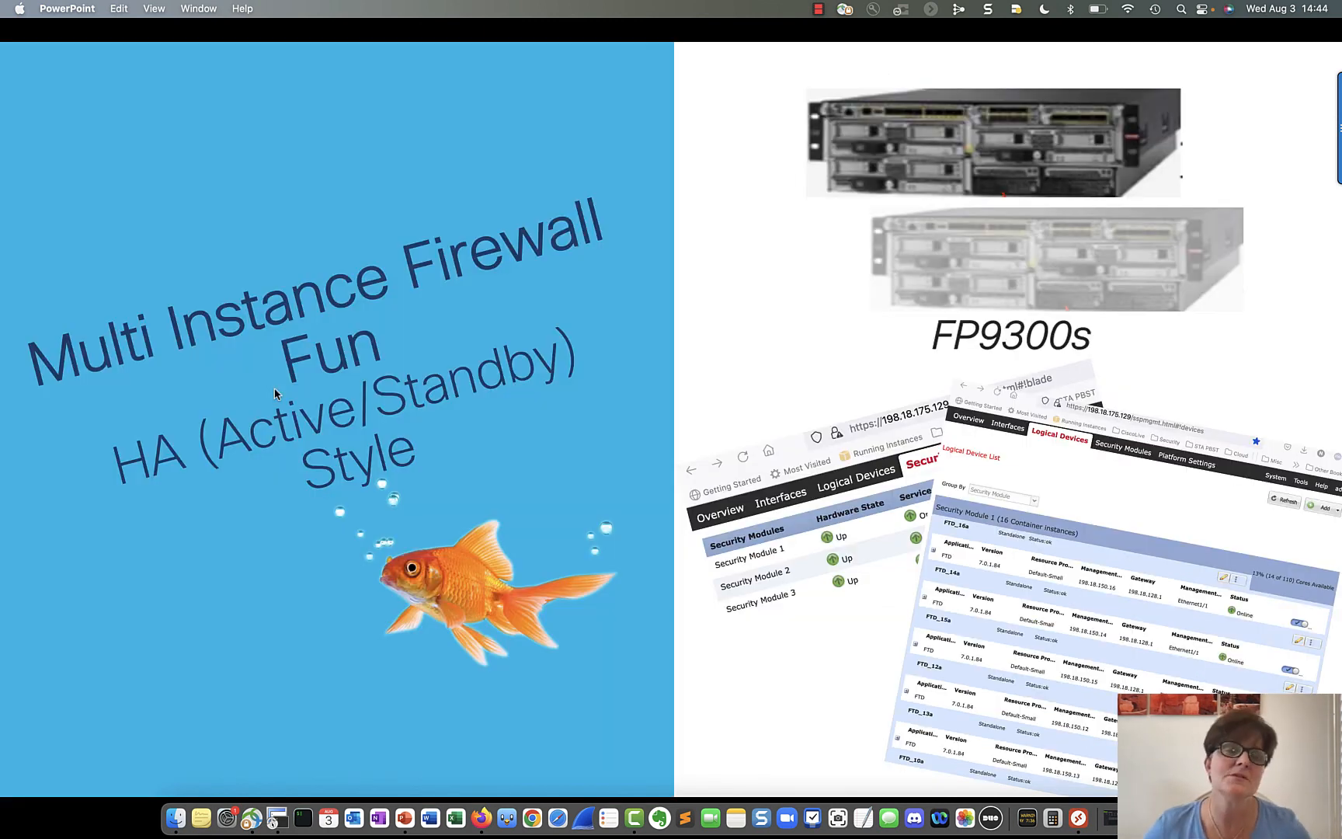